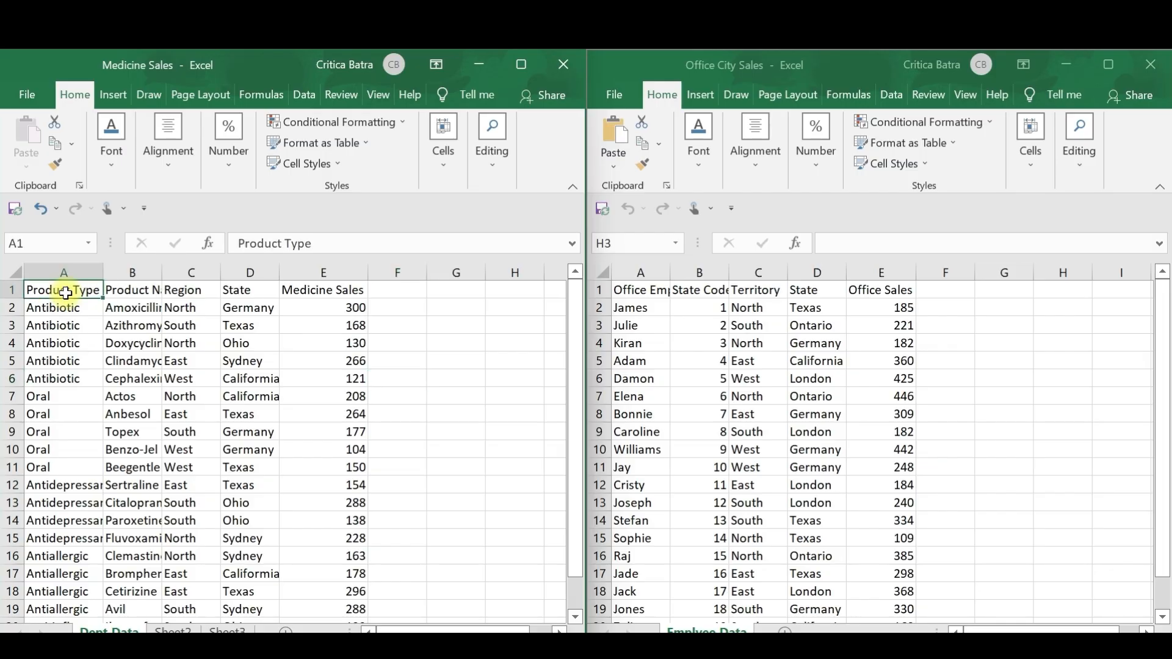
Step: Review the Product Type, Product Name, Region, State and Medicine Sales columns in the Medicine Sales workbook
click(68, 271)
click(129, 271)
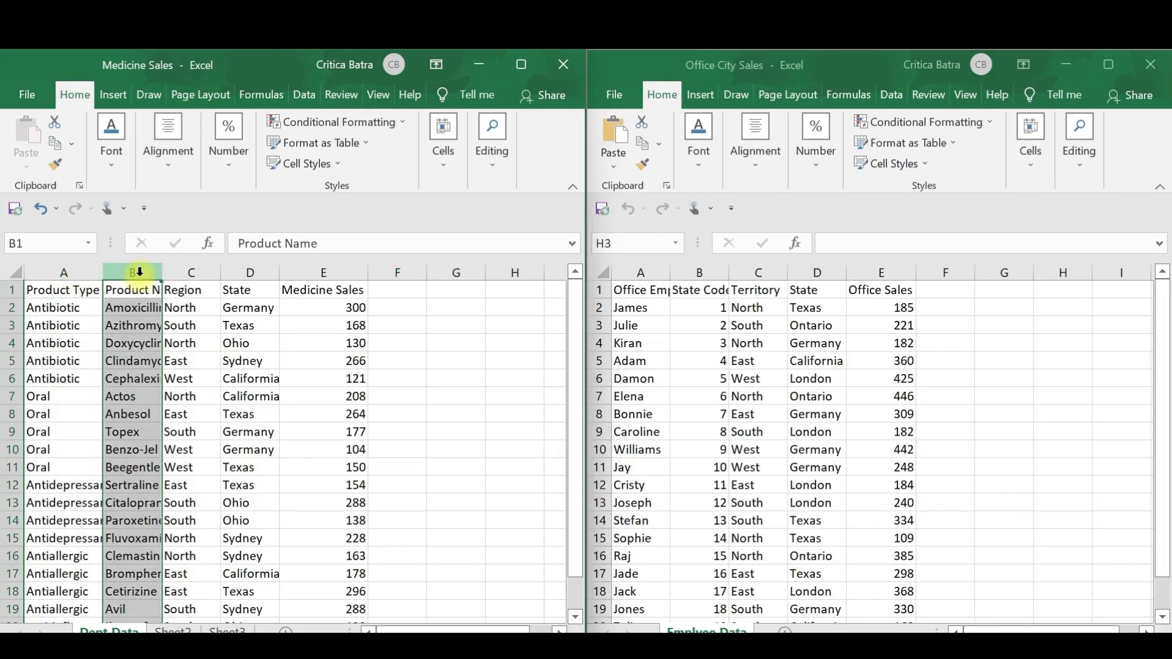
click(189, 272)
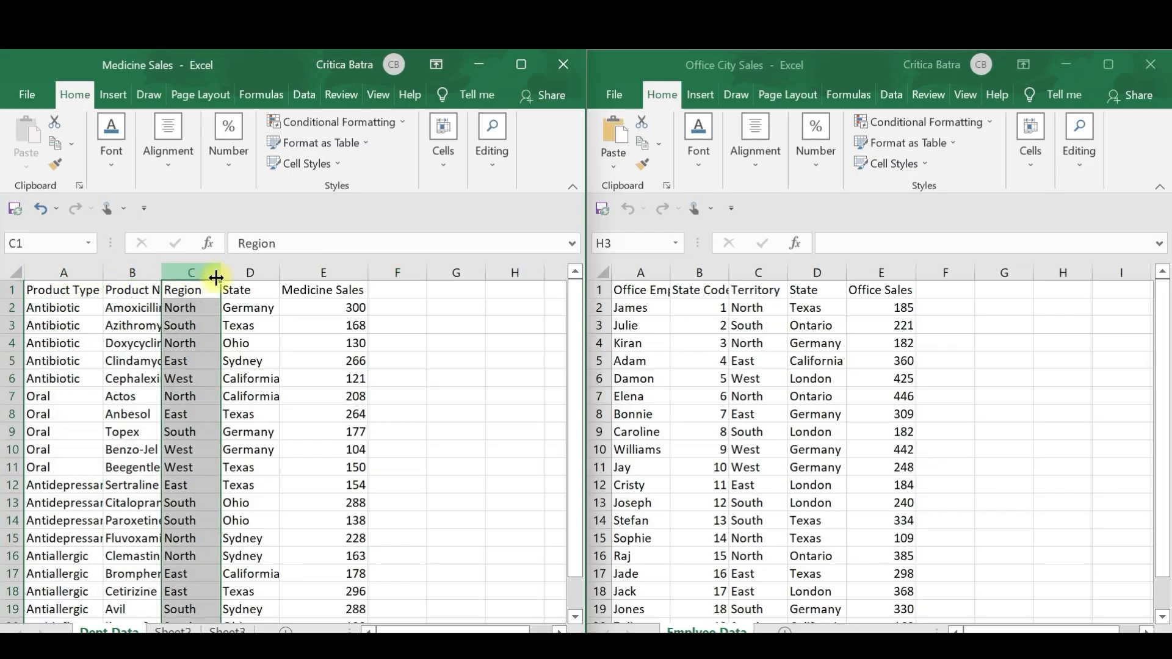
click(231, 272)
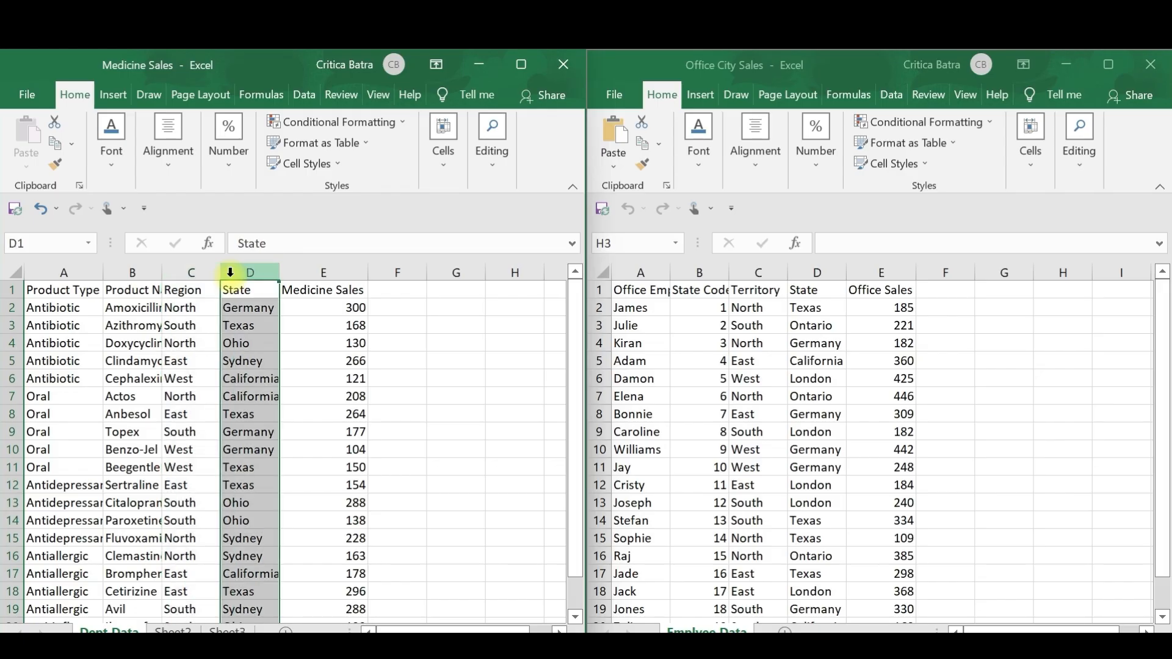
click(311, 273)
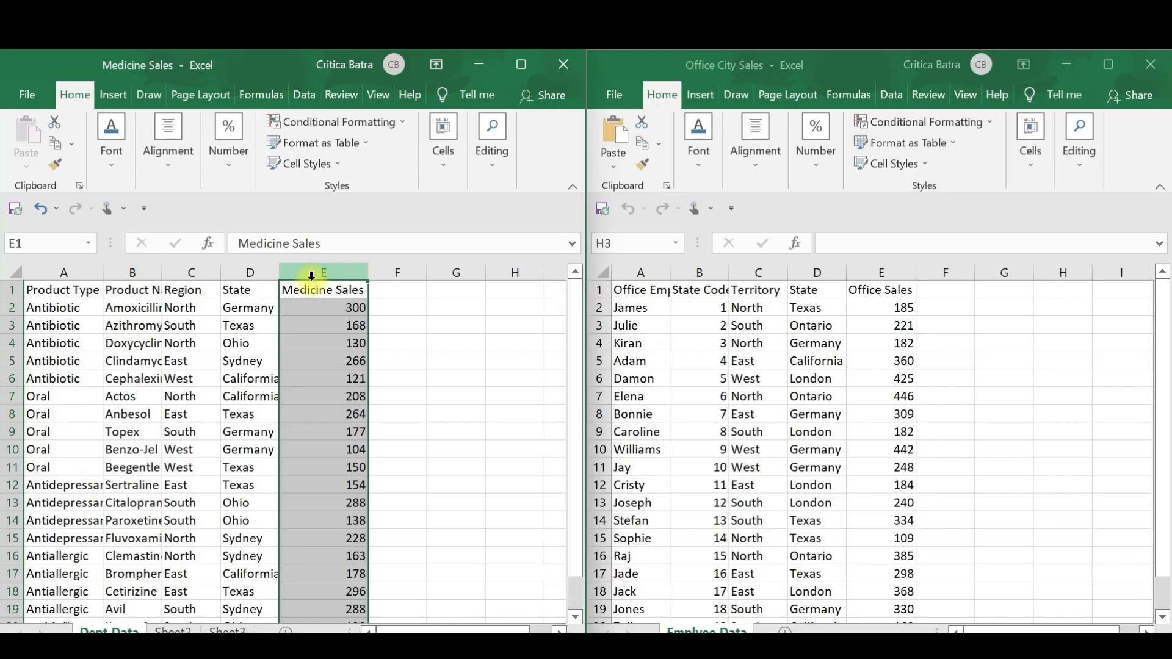
Step: Review the Office Emp, State Code, Territory, State and Office Sales columns in the Office City Sales workbook
click(816, 66)
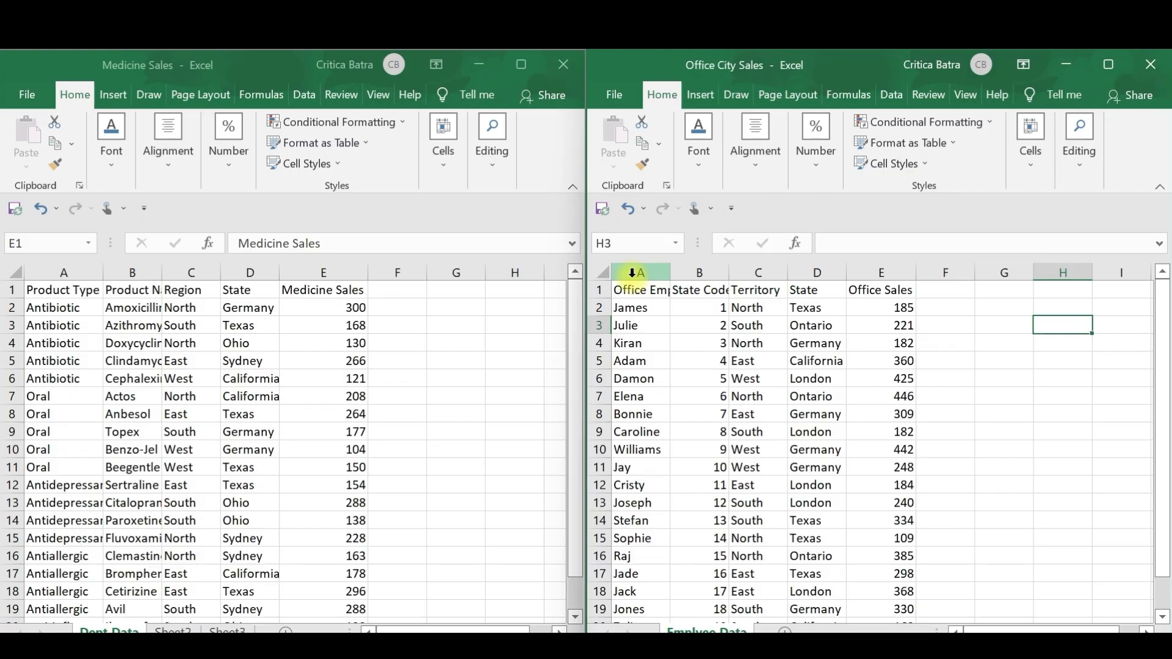
click(632, 273)
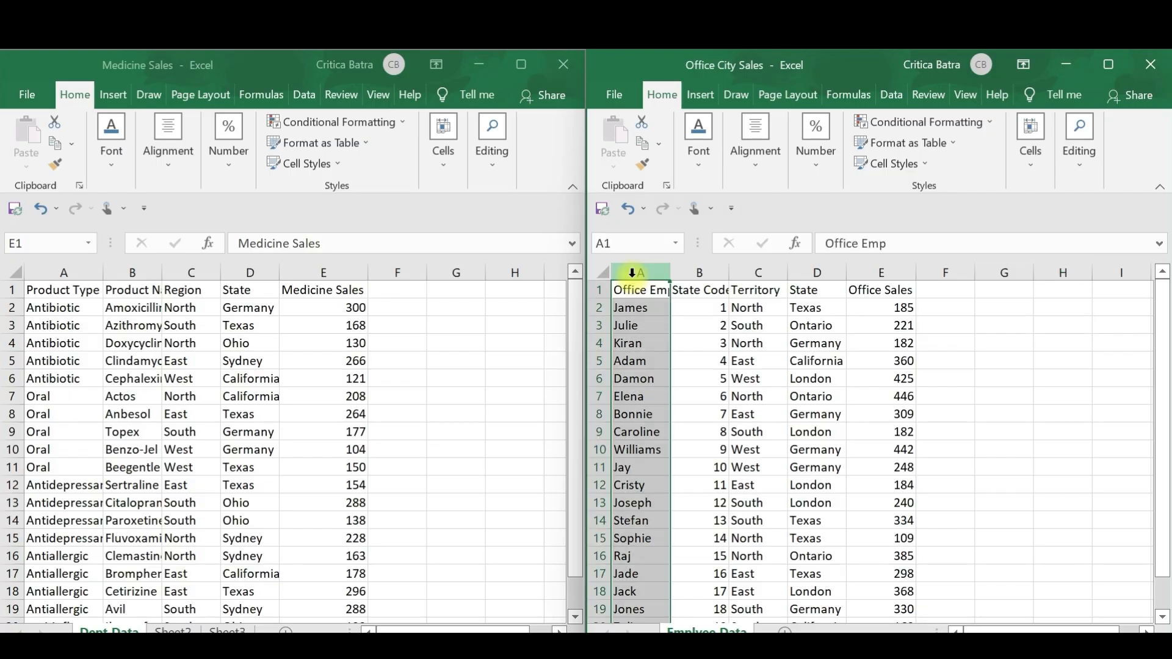
click(714, 273)
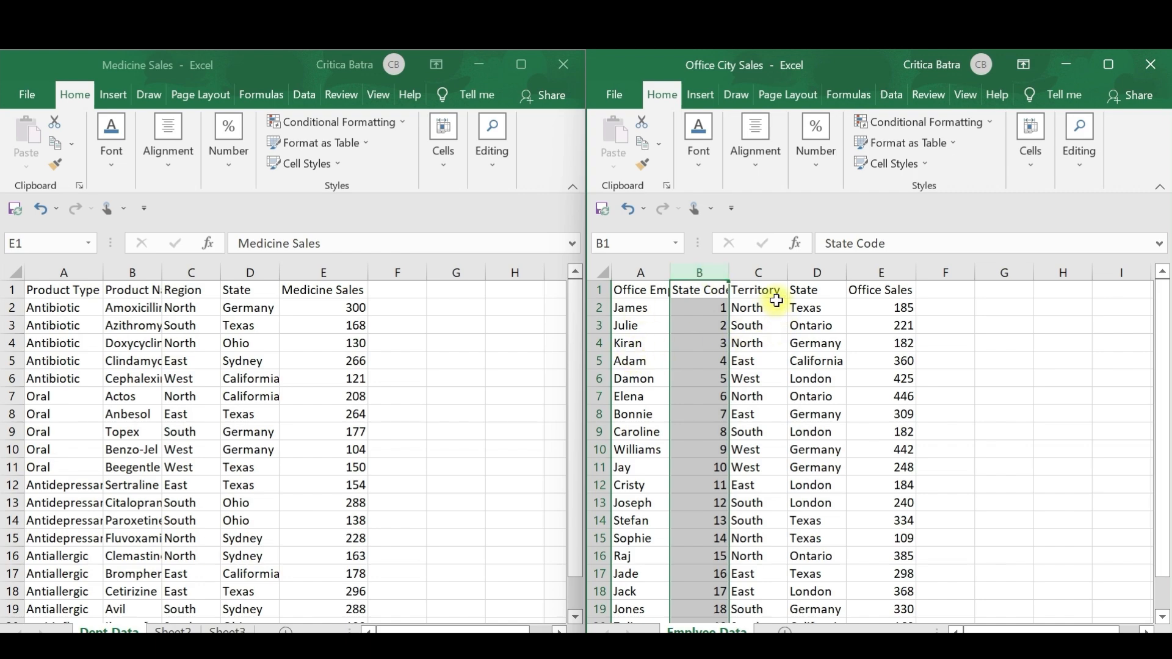
click(811, 272)
click(756, 272)
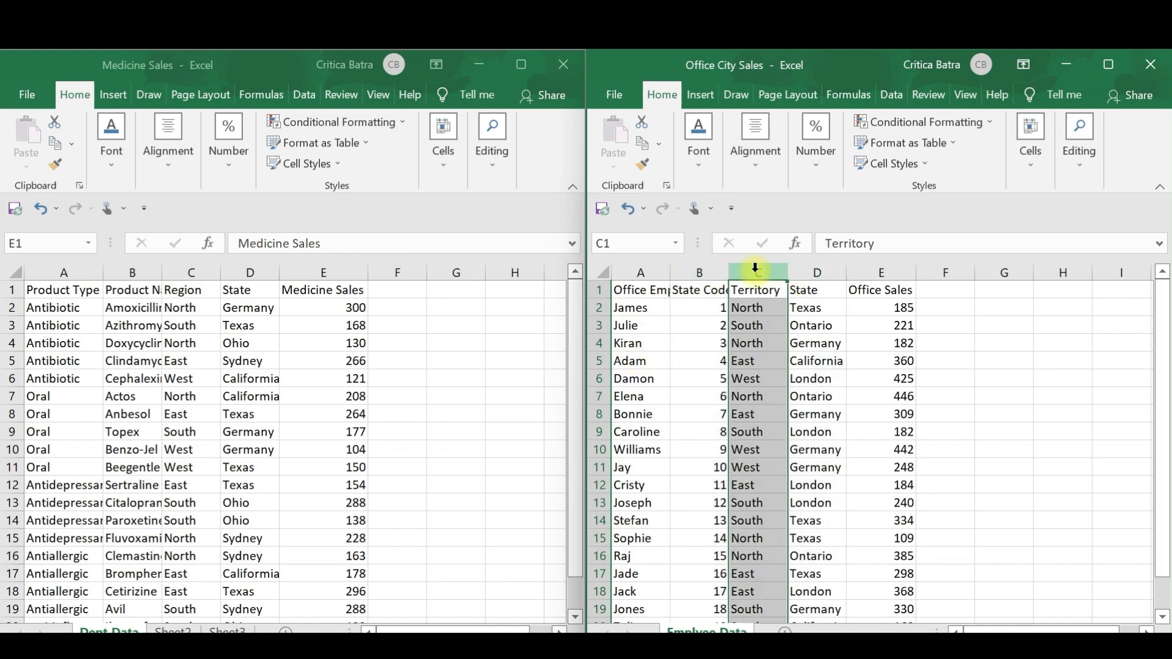
click(879, 273)
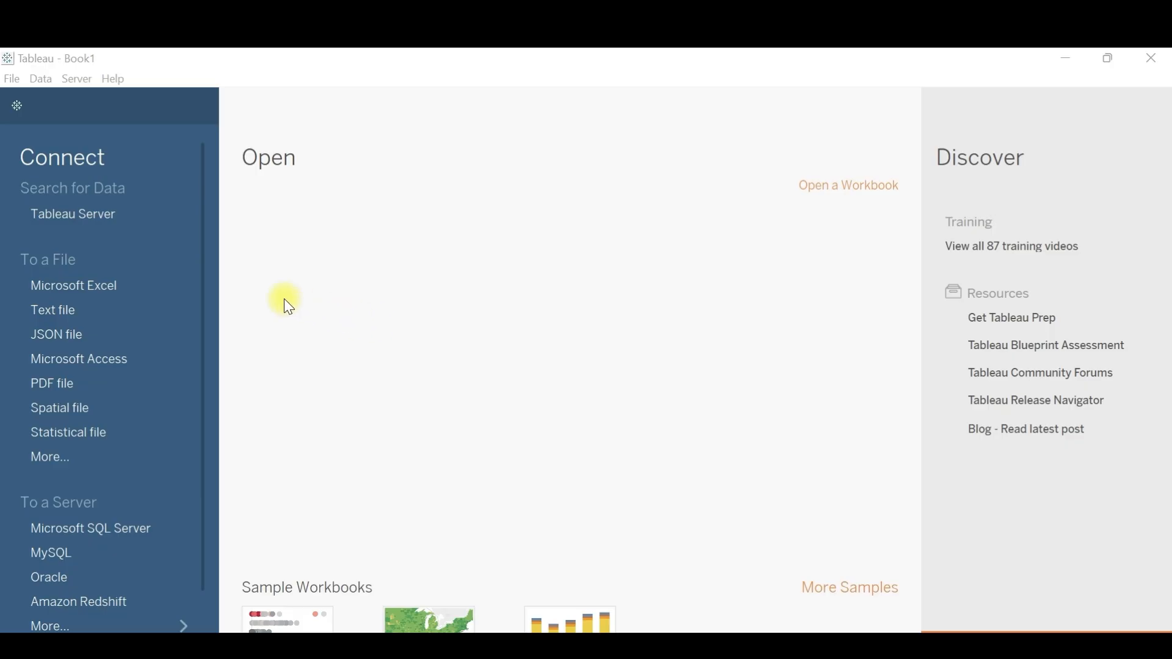
Step: In Tableau, connect to the Medicine Sales Excel workbook, collapse its table details and open Sheet 1
click(152, 291)
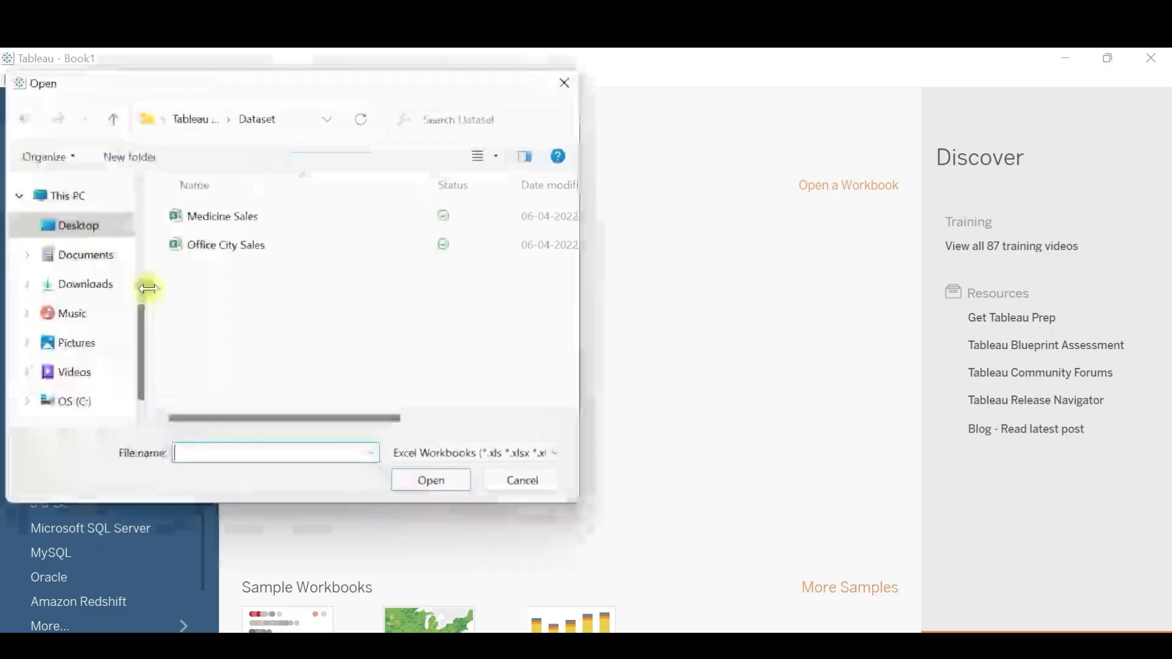
click(272, 215)
click(431, 480)
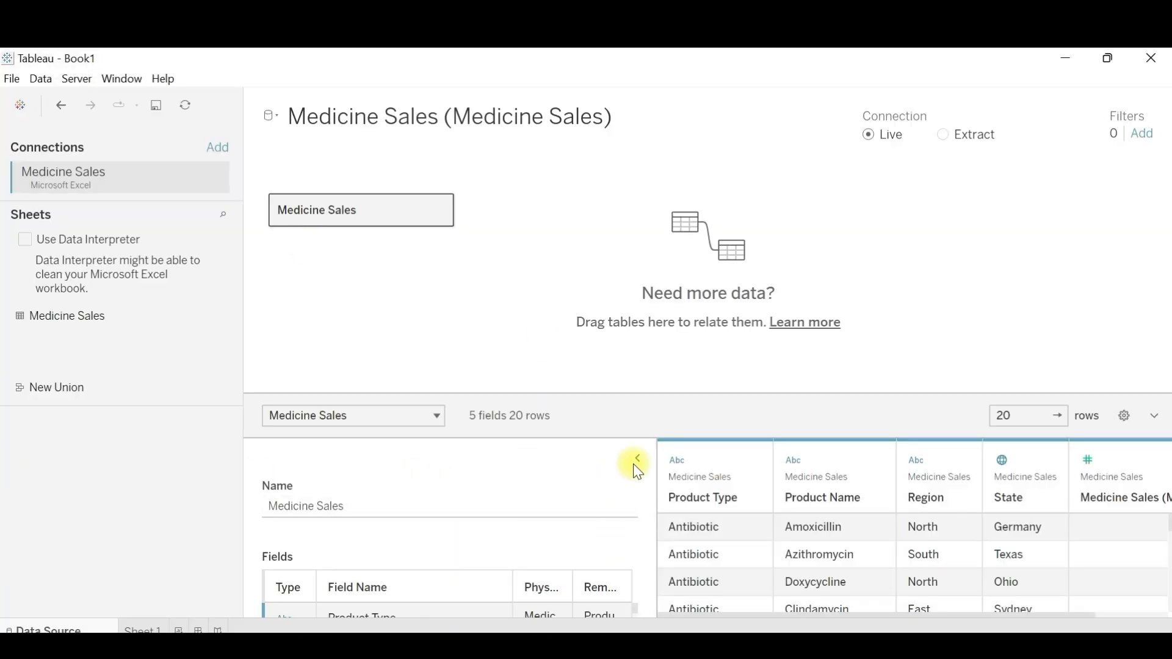
click(636, 464)
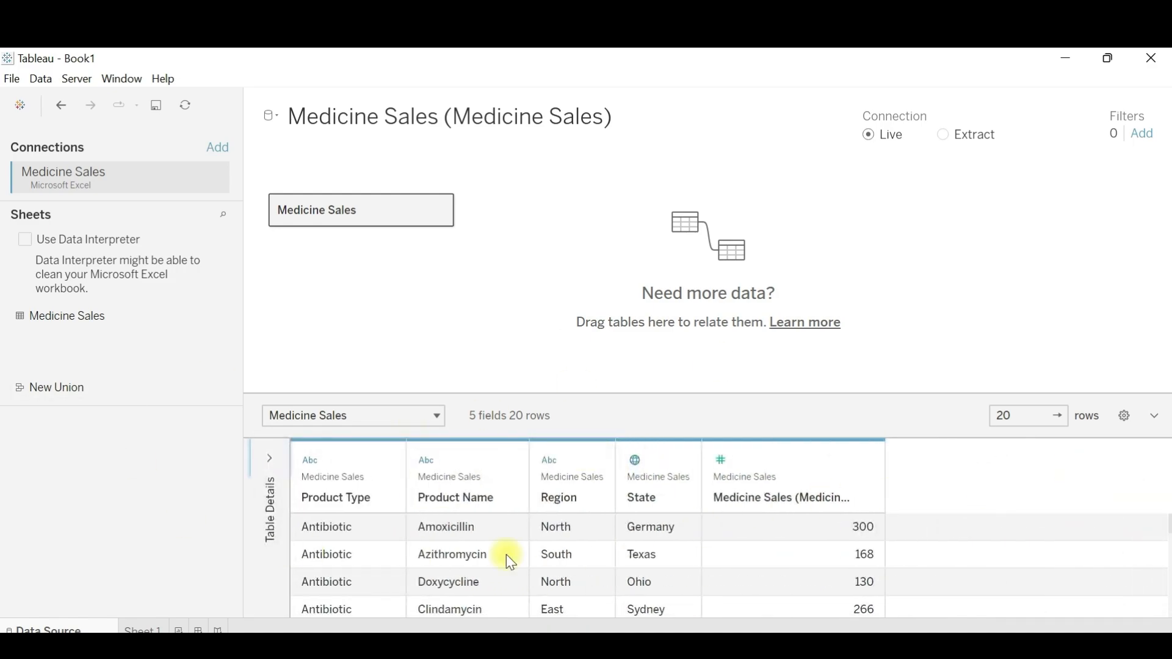
click(132, 628)
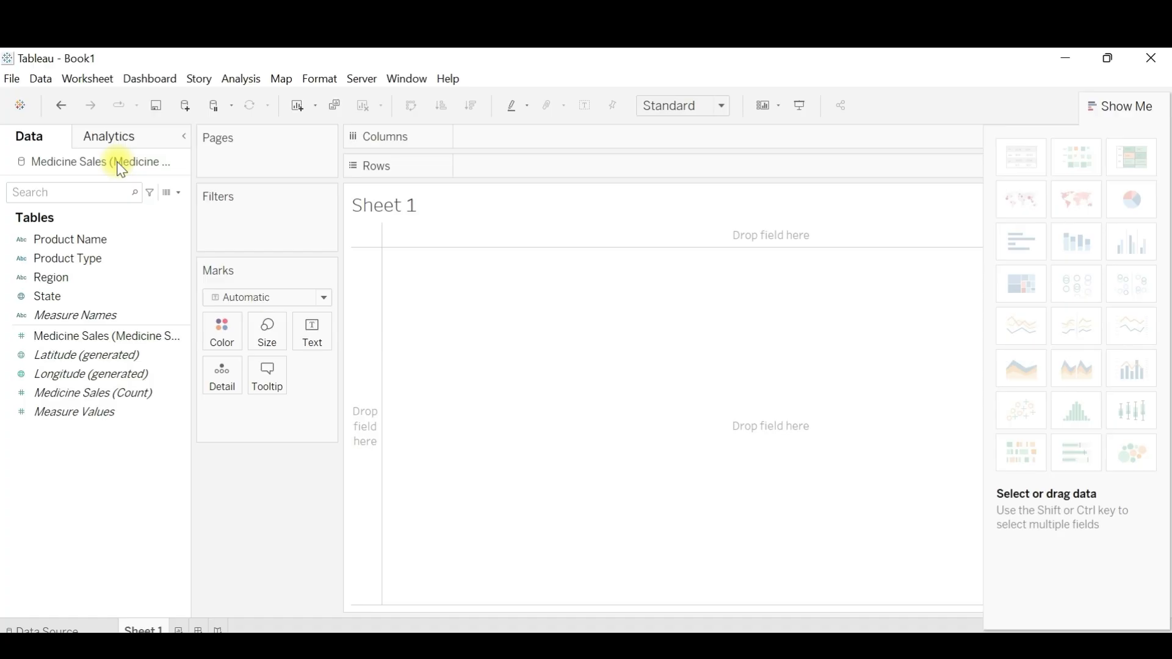
Step: Add the Office City Sales Excel workbook as a new data source, collapse its table details and return to Sheet 1
click(42, 80)
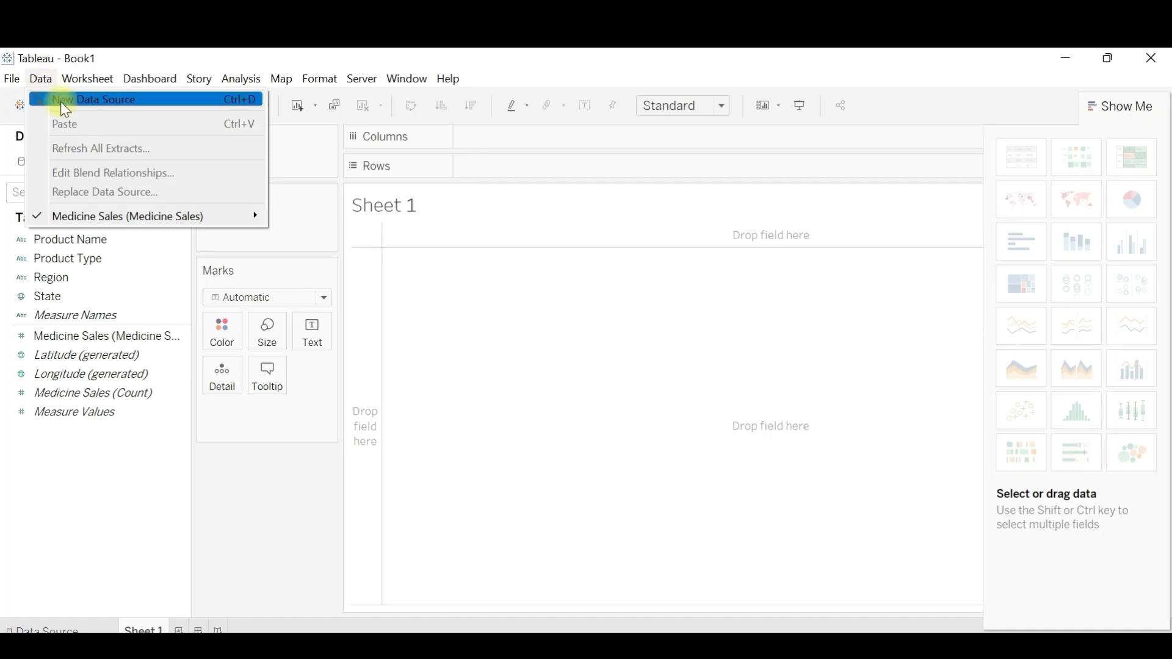
click(61, 101)
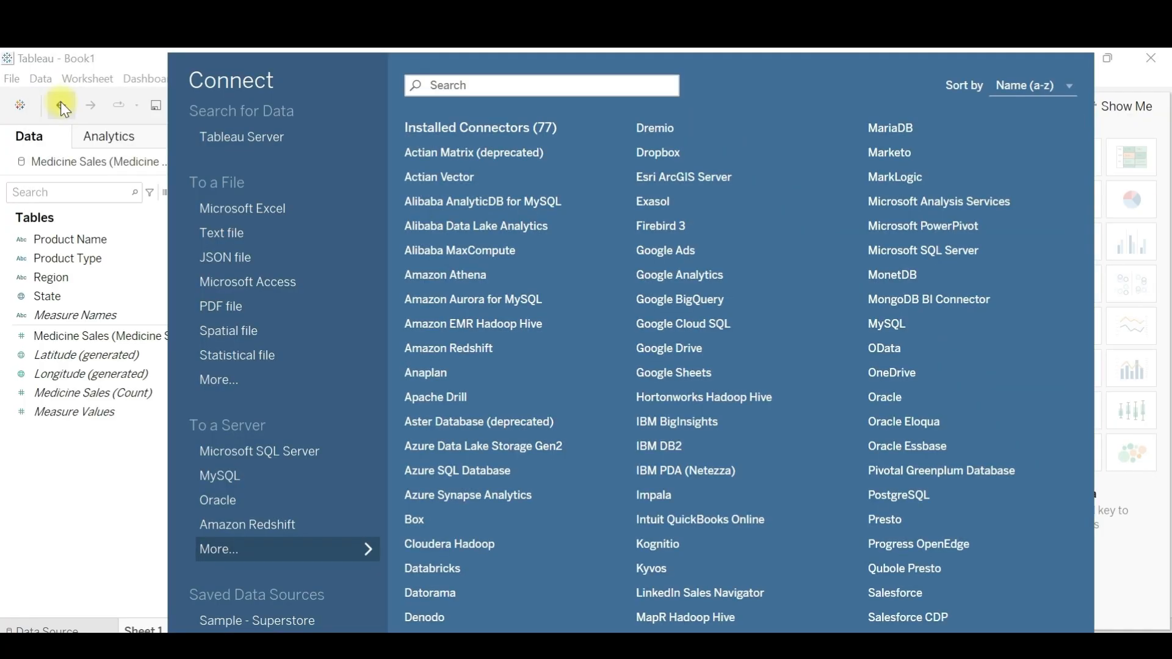
click(255, 217)
double_click(257, 249)
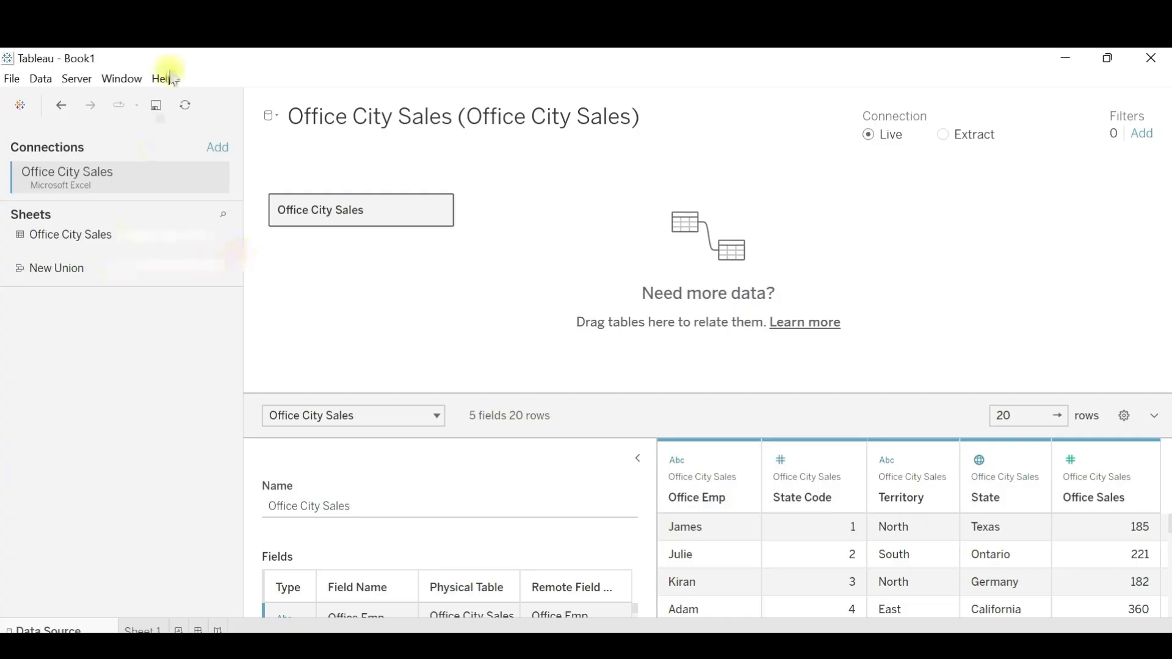
click(639, 459)
click(440, 415)
click(440, 415)
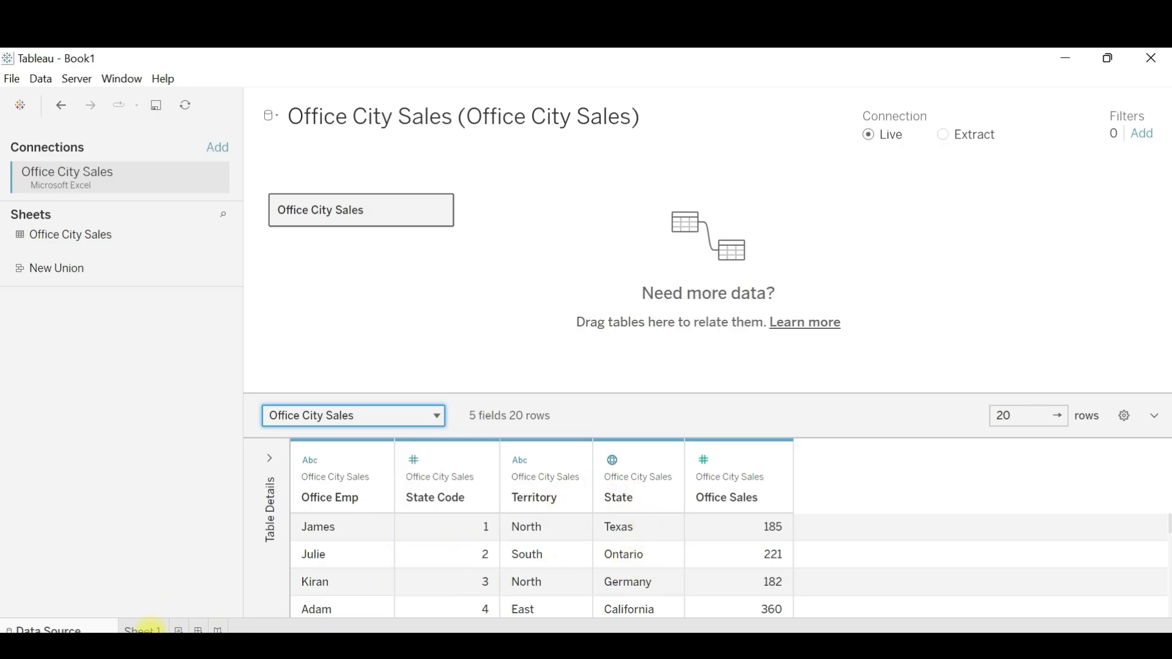
click(143, 628)
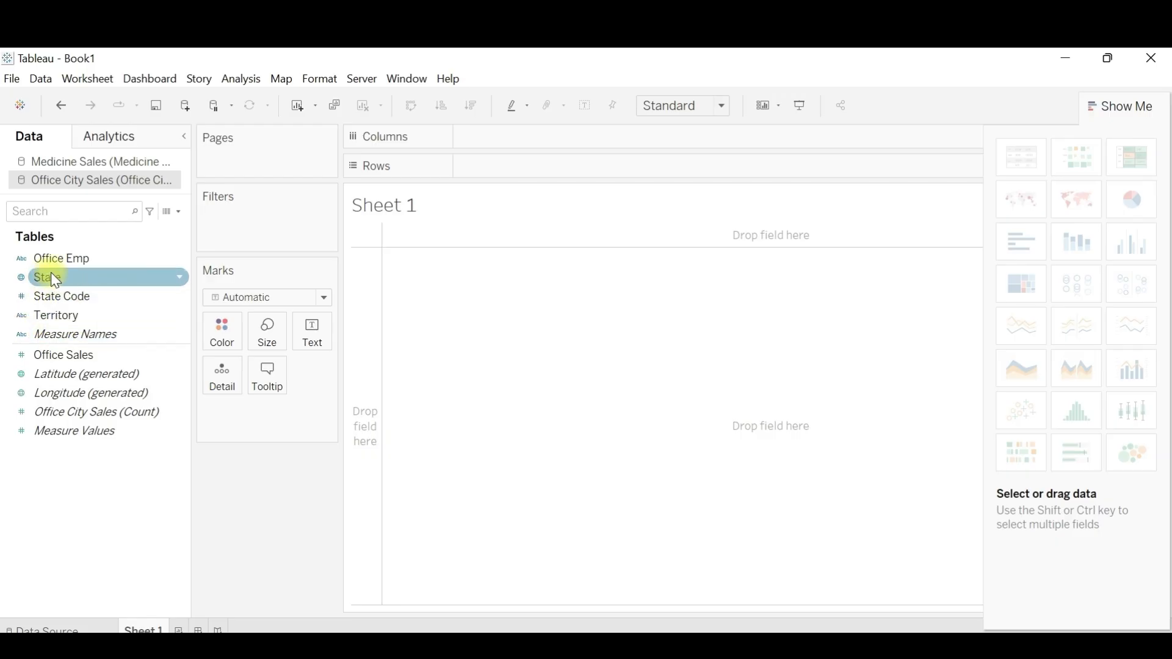
Step: Open the blend relationships editor with Medicine Sales as the primary data source
click(123, 161)
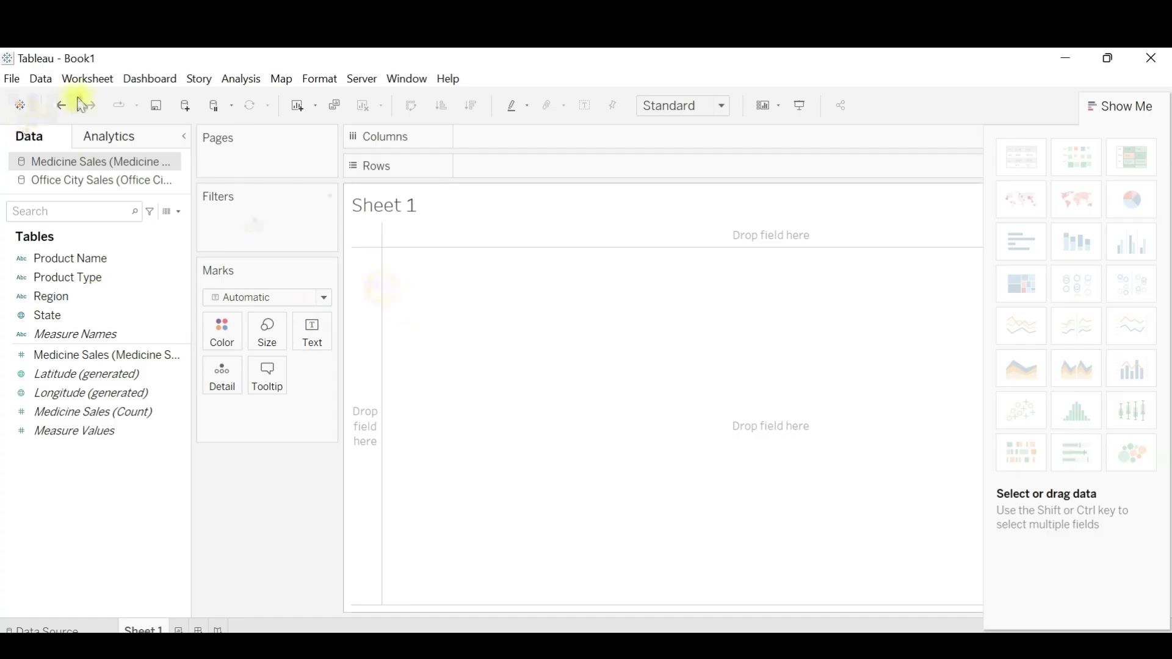
click(52, 81)
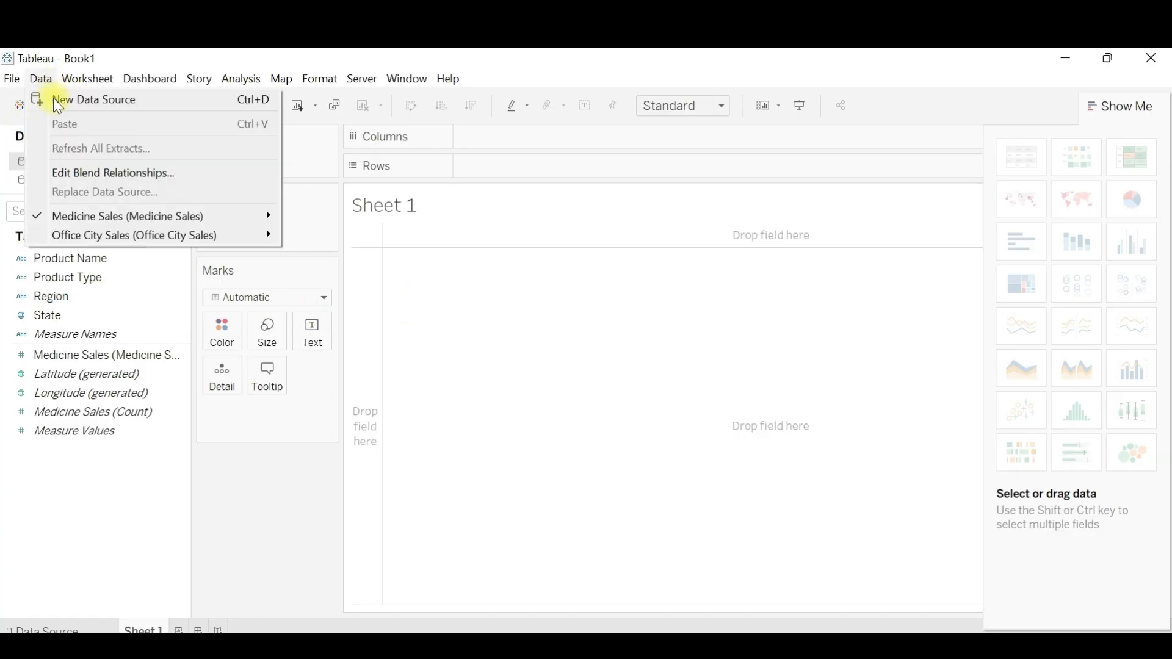
click(87, 174)
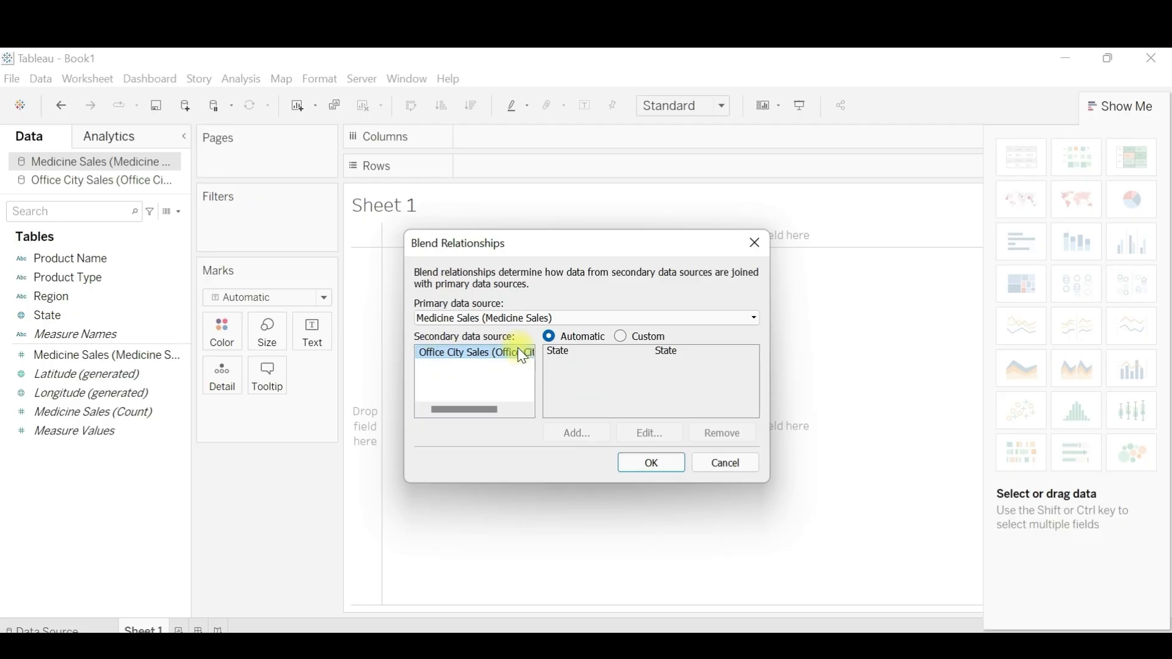
click(494, 321)
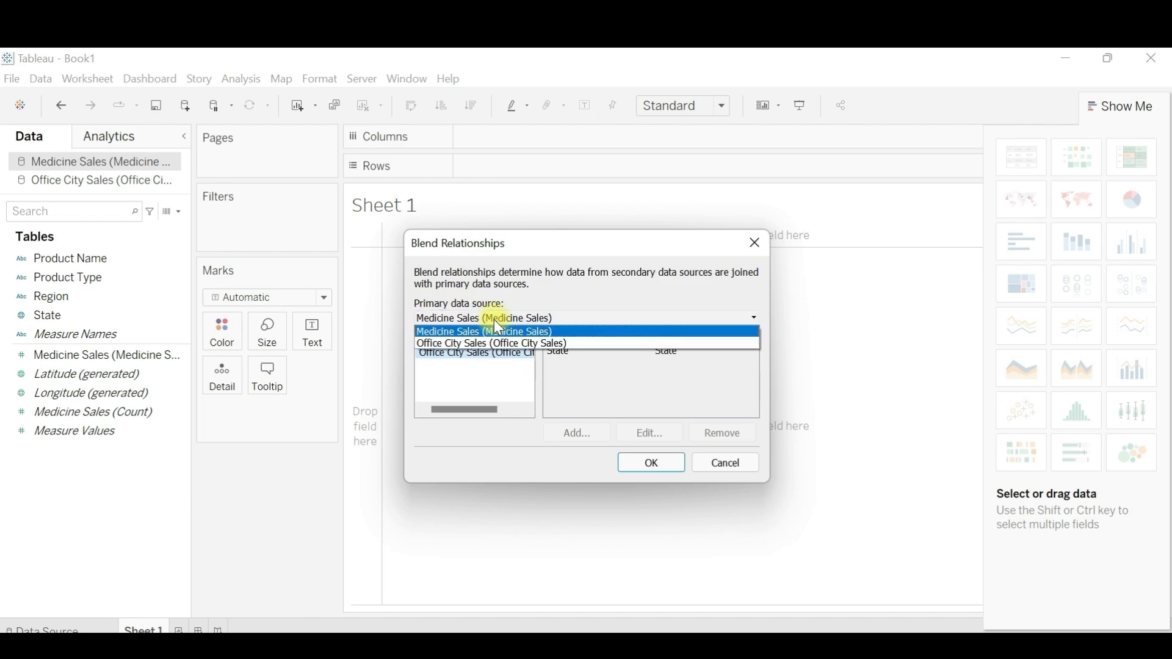
click(485, 333)
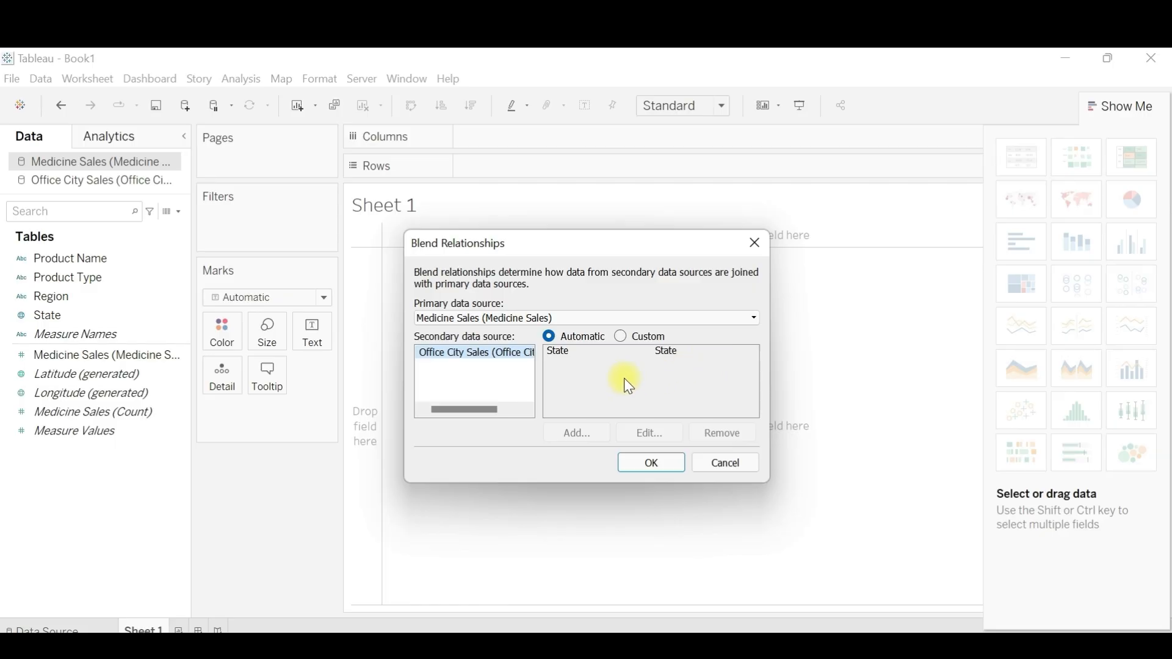
Step: Set the blend relationship to Custom and add a field mapping from Region to Territory
click(621, 336)
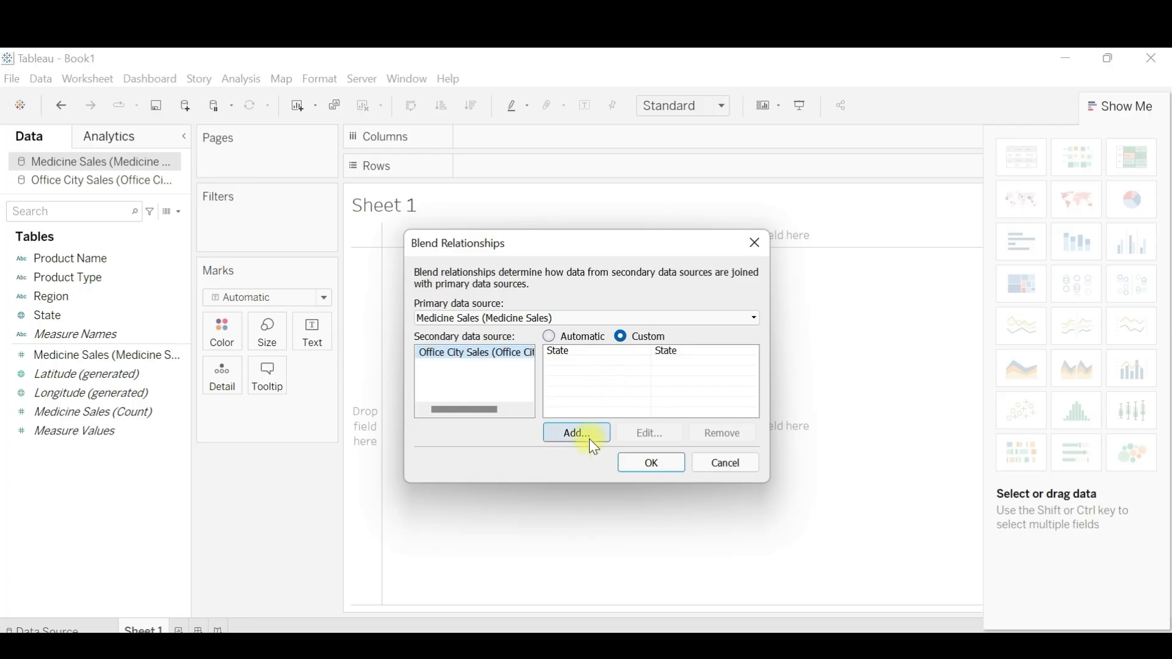
click(548, 336)
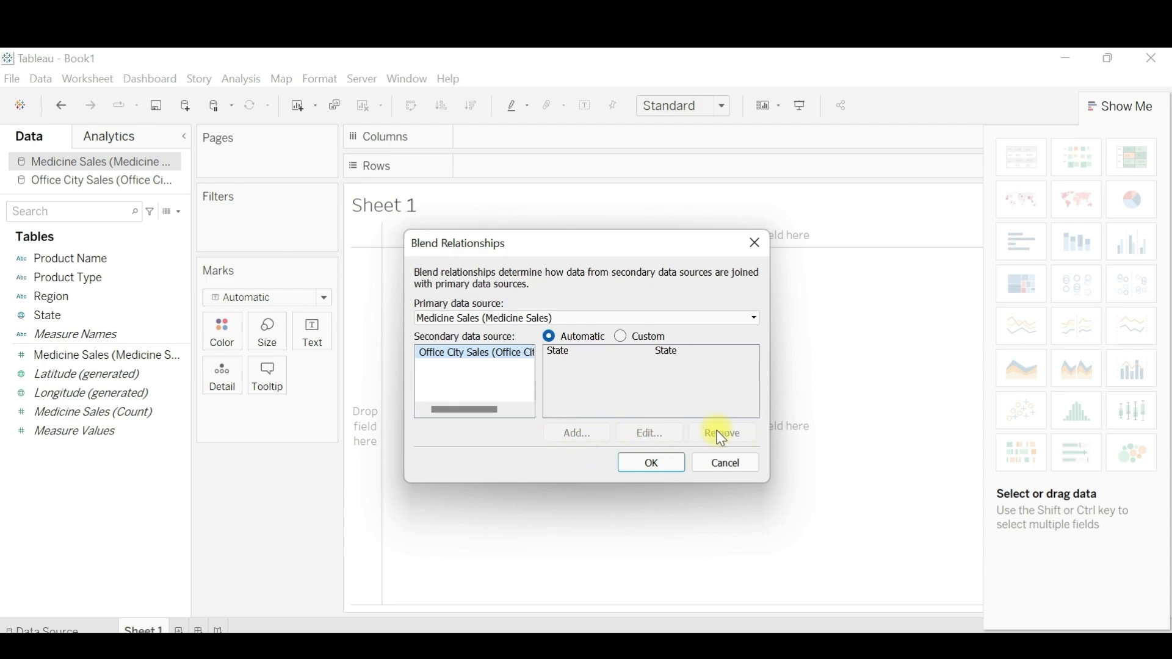
click(624, 337)
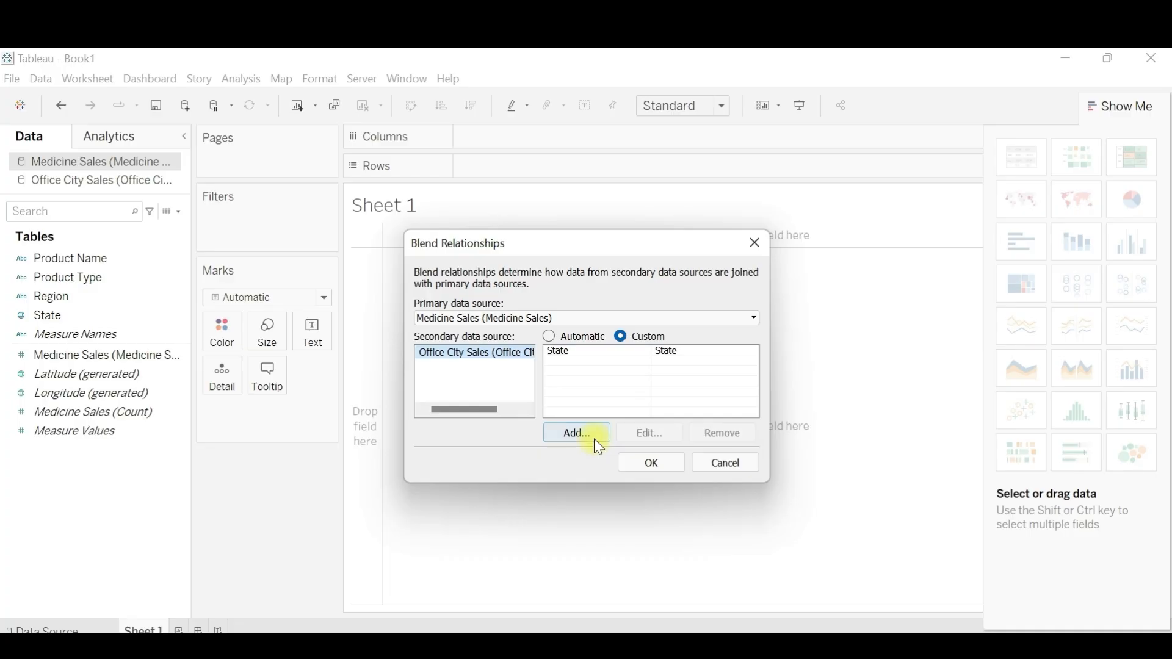
click(594, 438)
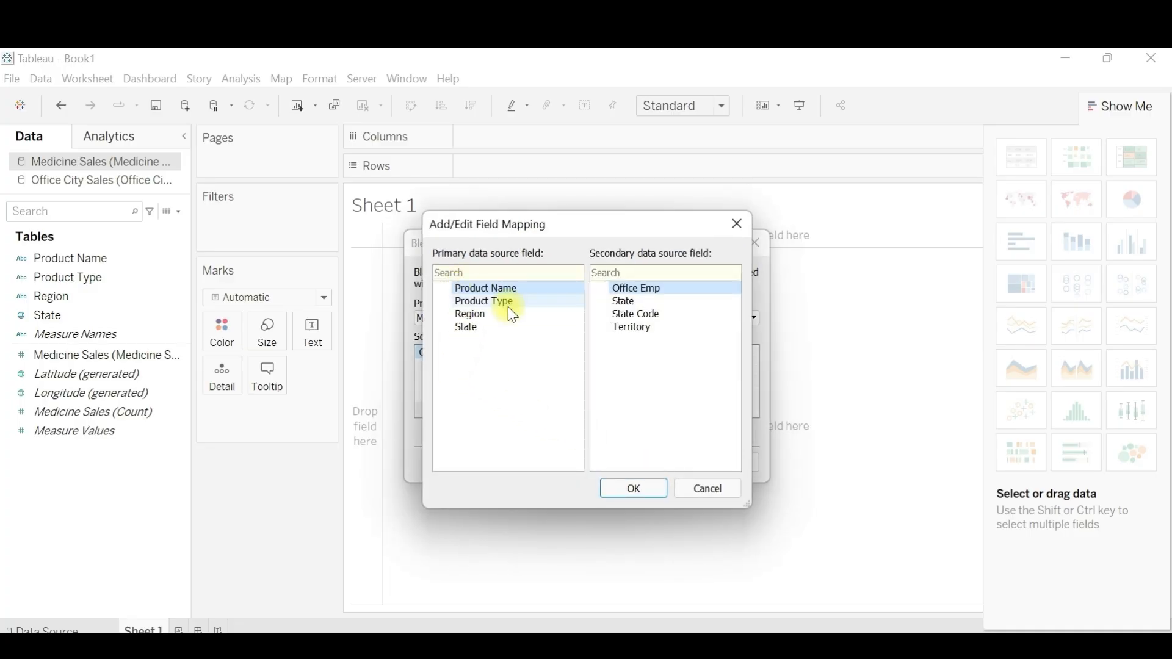
click(471, 315)
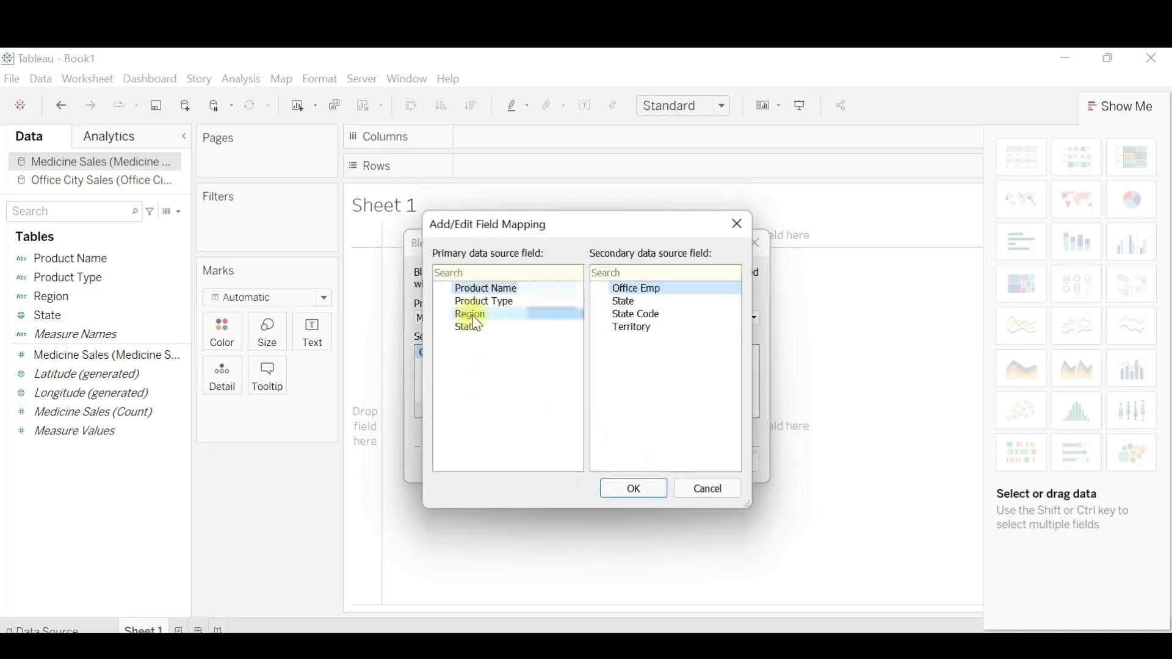
click(656, 330)
click(654, 490)
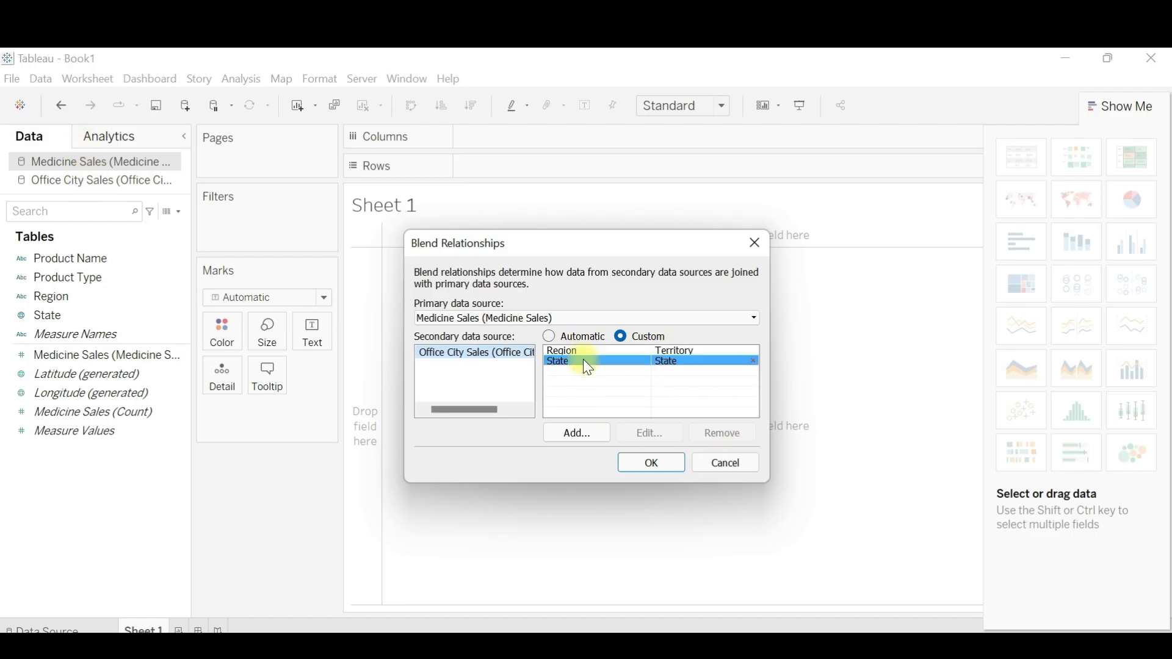
click(670, 467)
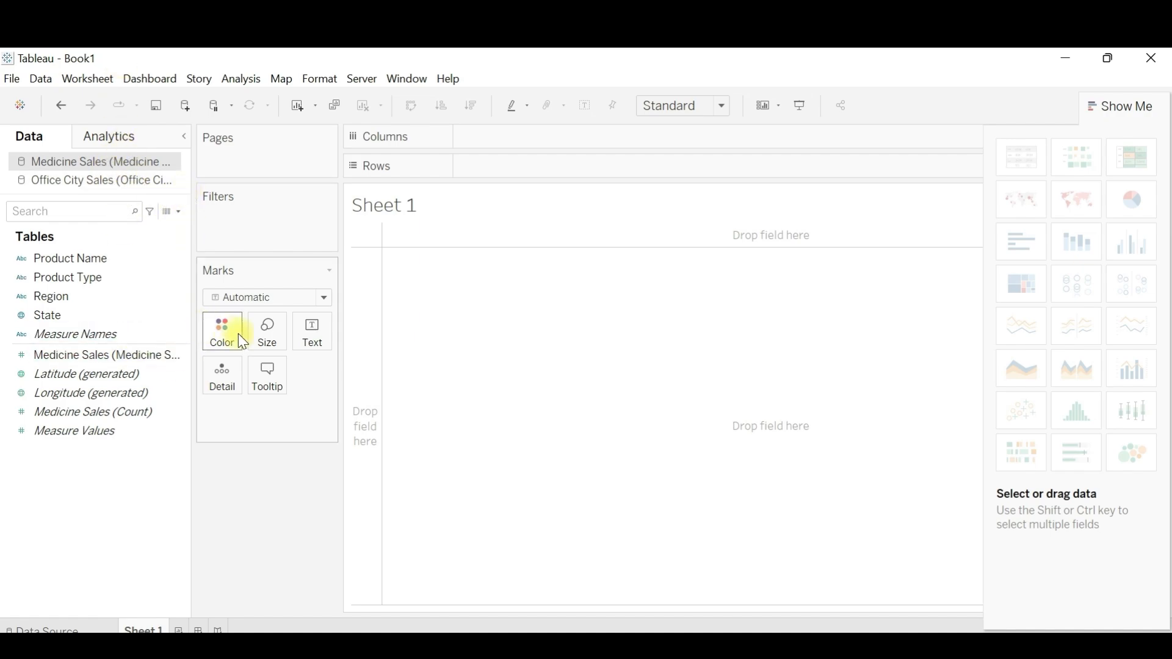
Step: Build a bar chart from the Medicine Sales source with Product Name on Rows and Medicine Sales on Columns
click(61, 278)
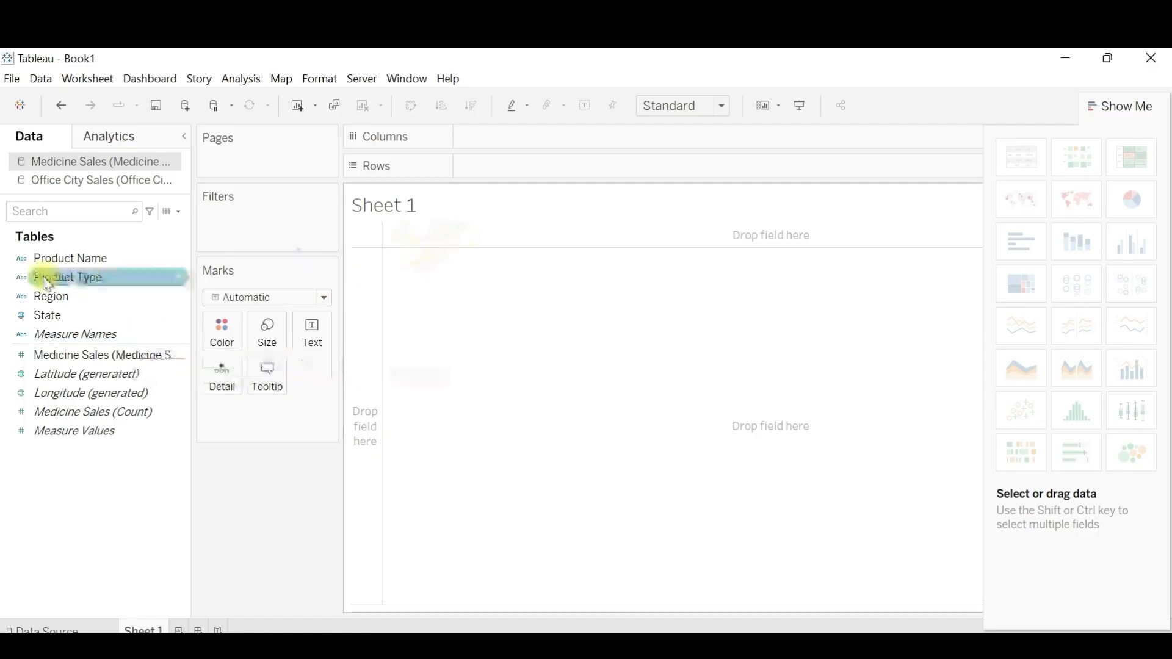
click(94, 256)
click(109, 315)
click(93, 277)
click(88, 261)
click(92, 275)
drag(90, 261, 514, 165)
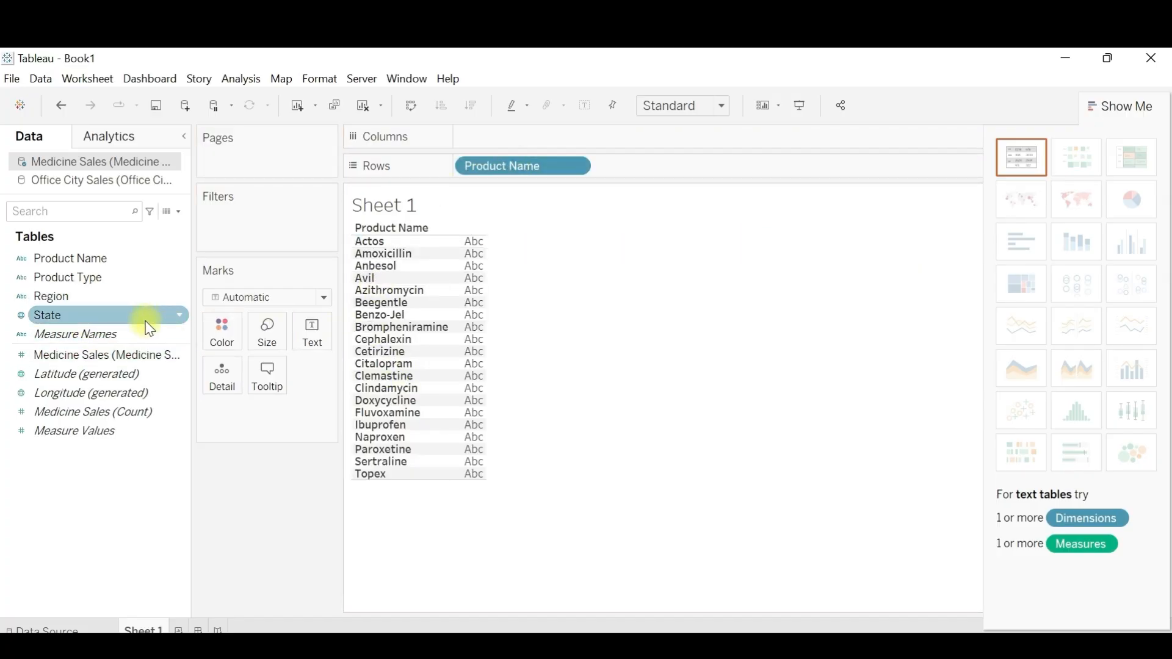
drag(132, 353, 556, 136)
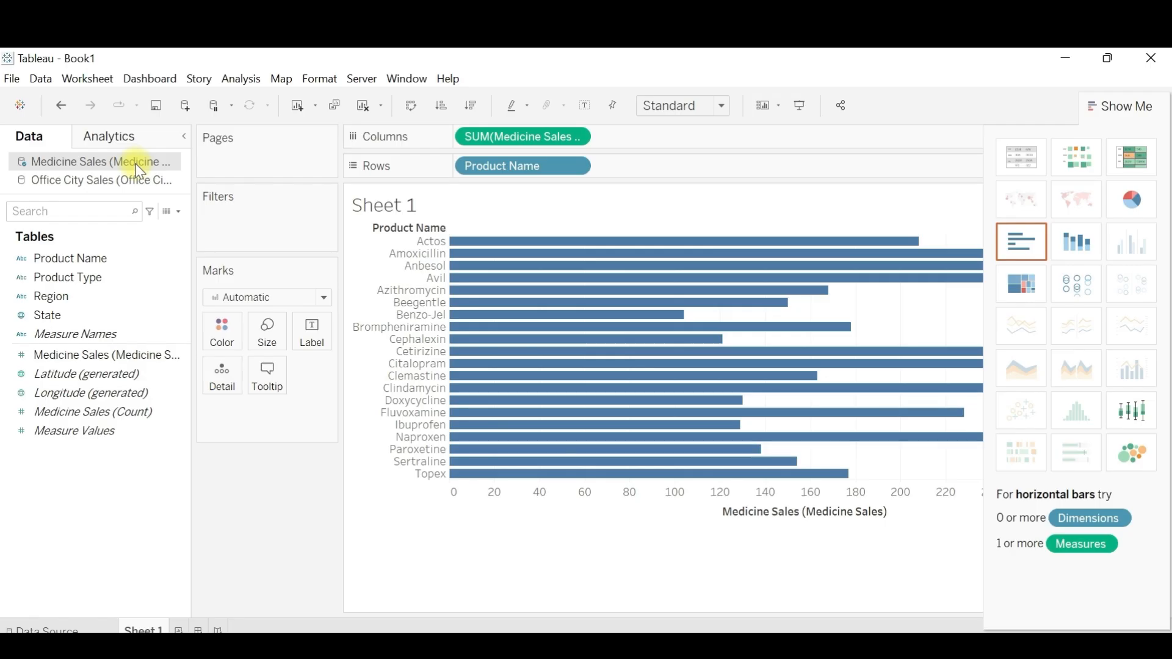
Step: Remove the Product Name and Medicine Sales fields from the sheet
drag(488, 166, 268, 567)
drag(524, 136, 247, 502)
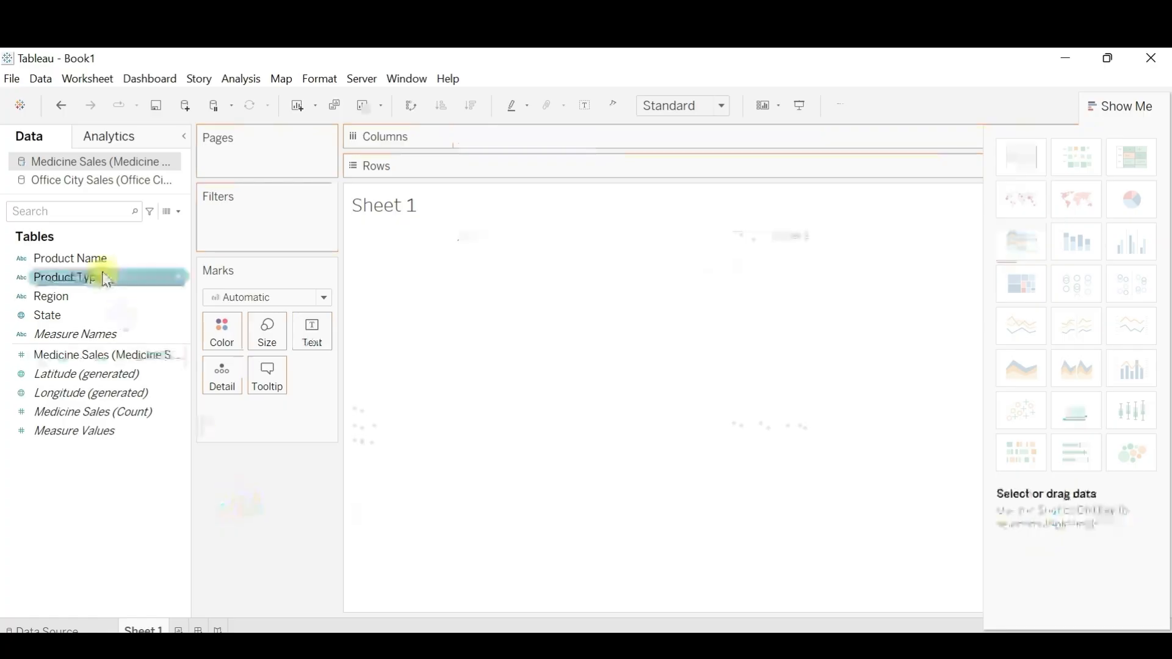
Step: Build a bar chart from the Office City Sales source with Territory on Columns and Office Sales on Rows
click(92, 181)
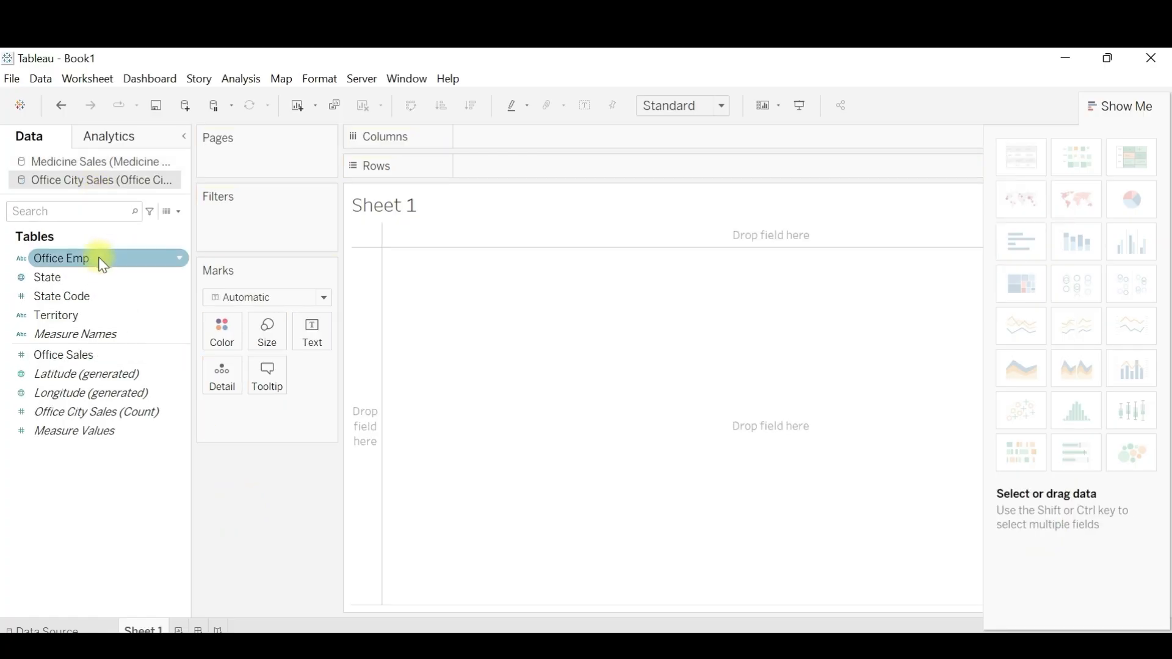
drag(78, 315, 497, 138)
click(84, 356)
drag(81, 360, 520, 166)
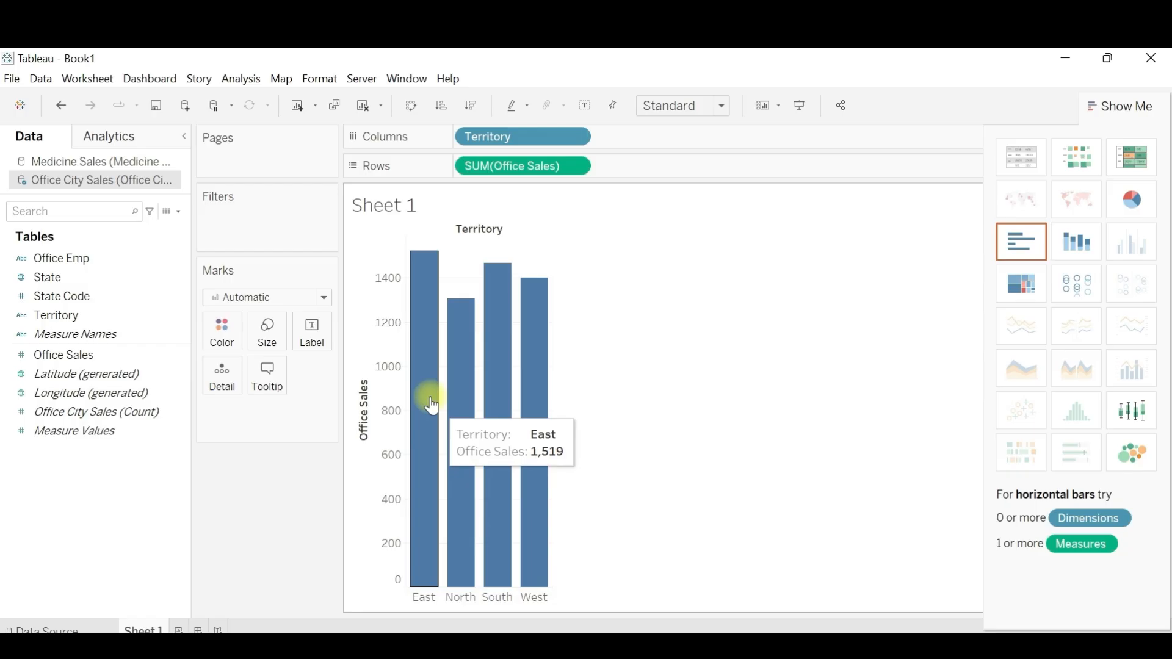
mouse_move(534, 388)
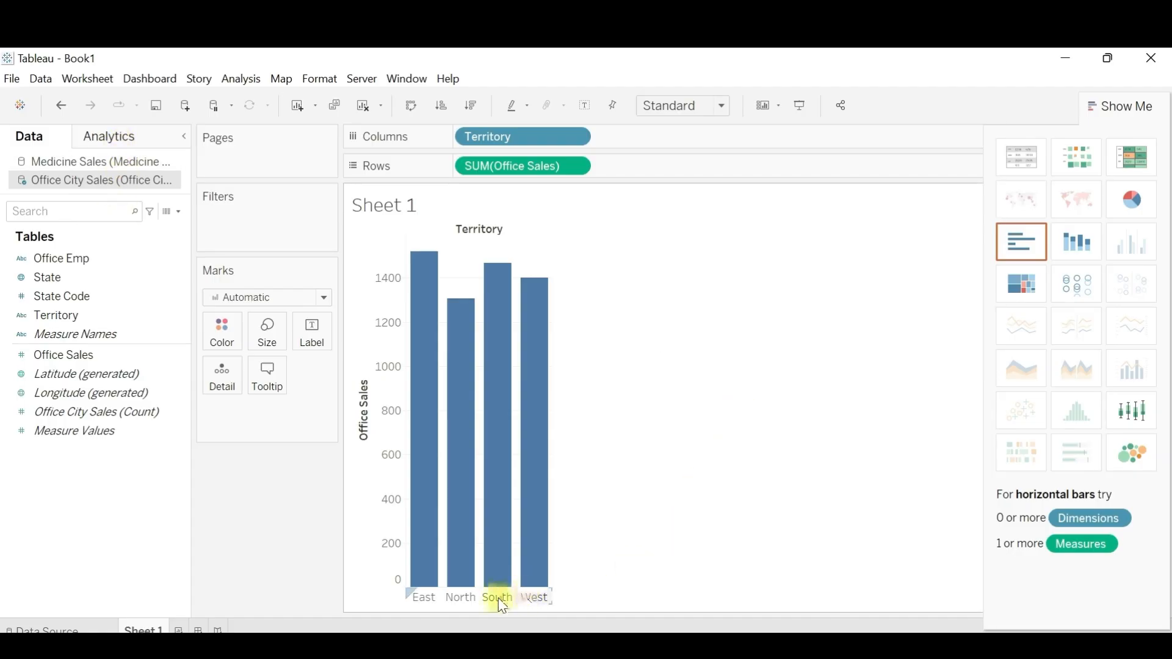
mouse_move(507, 578)
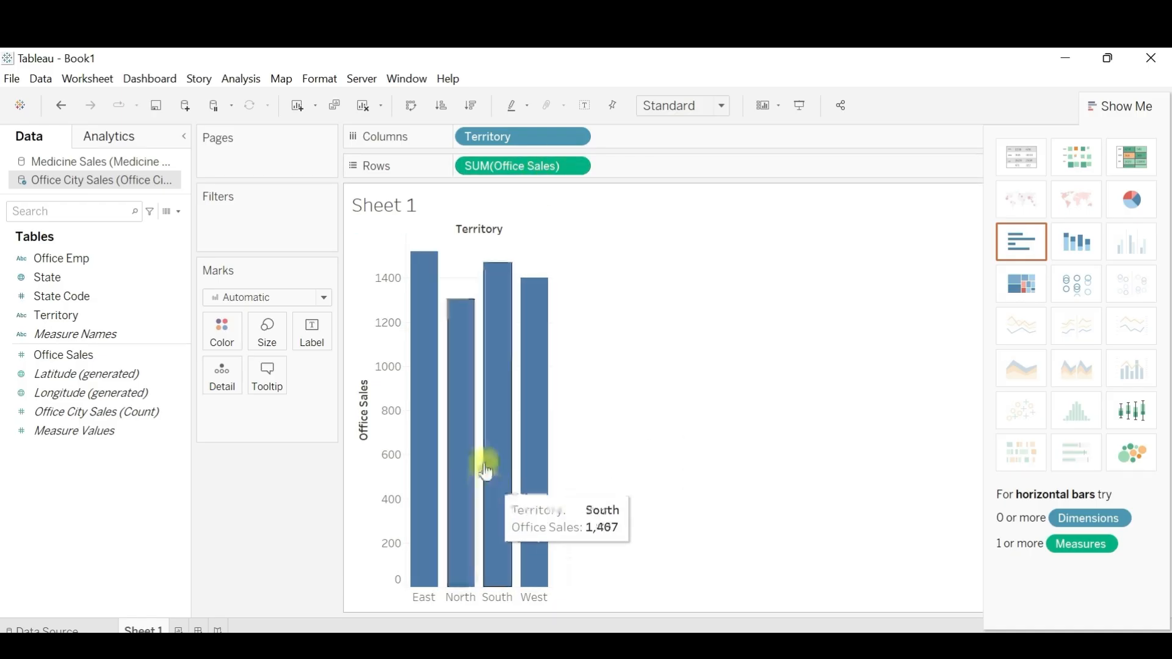
Step: Add the Medicine Sales measure from the Medicine Sales source to Rows after Office Sales, blending it by Territory
click(97, 163)
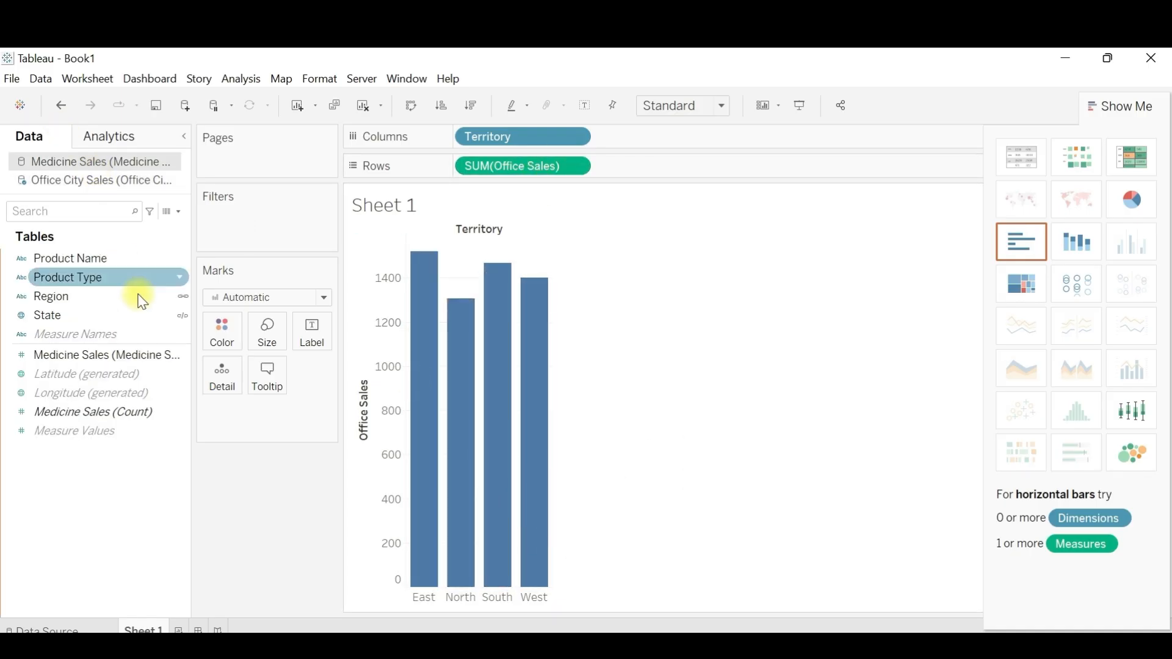
click(97, 261)
drag(97, 354, 671, 166)
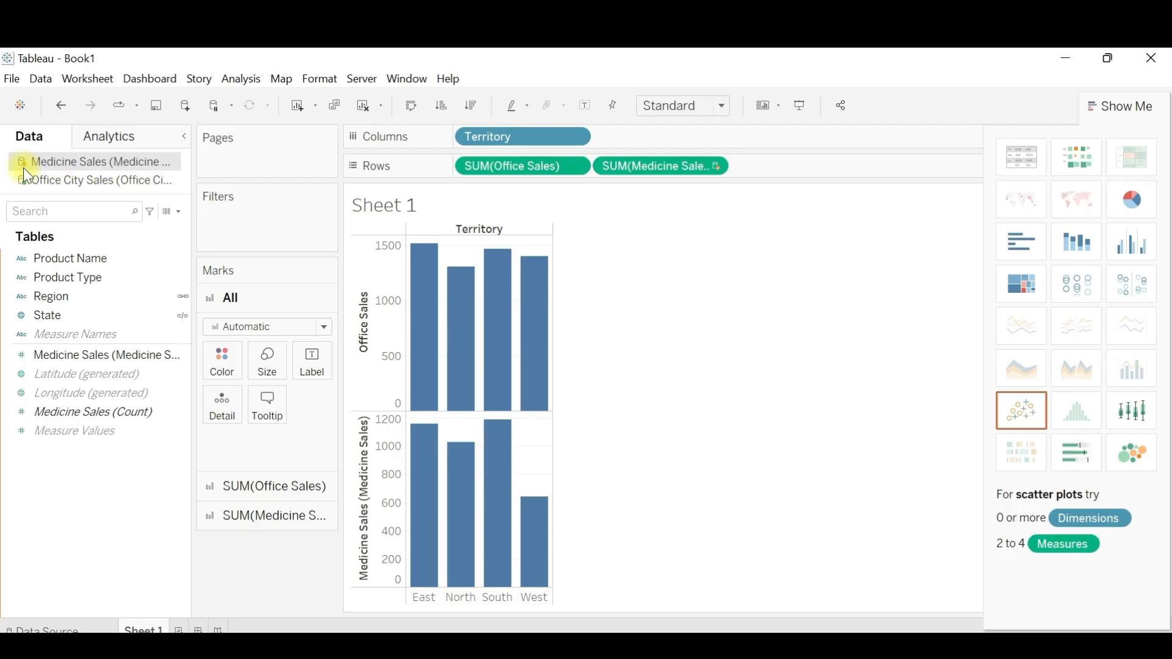
click(64, 190)
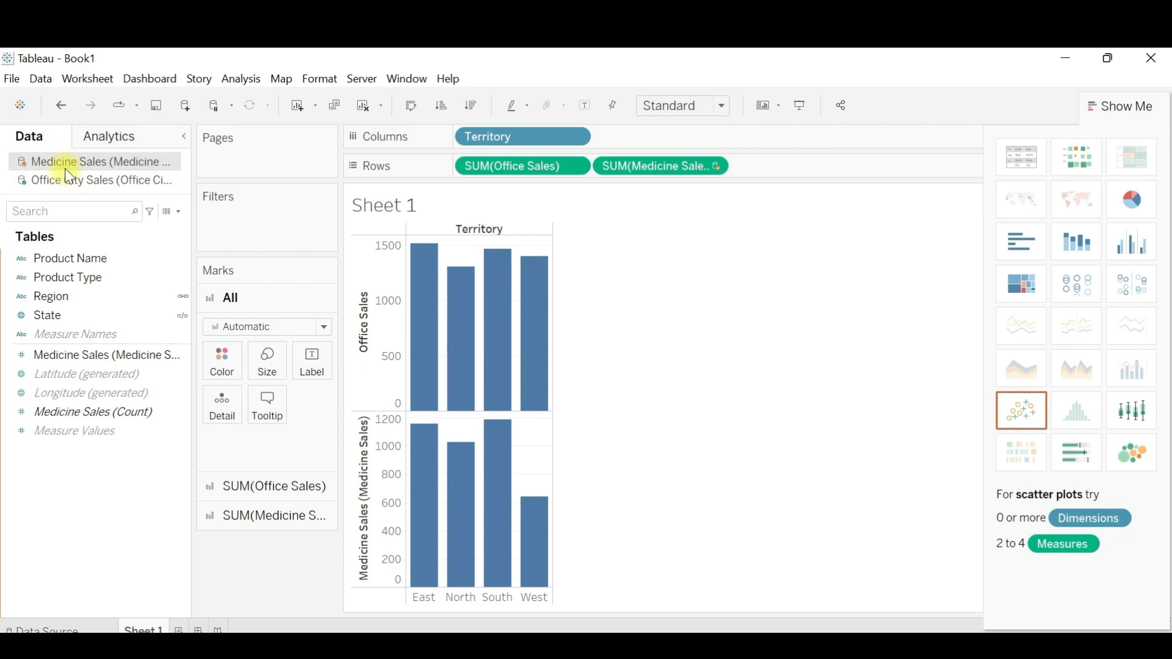
Step: Remove the Territory, Office Sales and Medicine Sales fields from the sheet, dismissing the blend warnings
drag(513, 138, 292, 558)
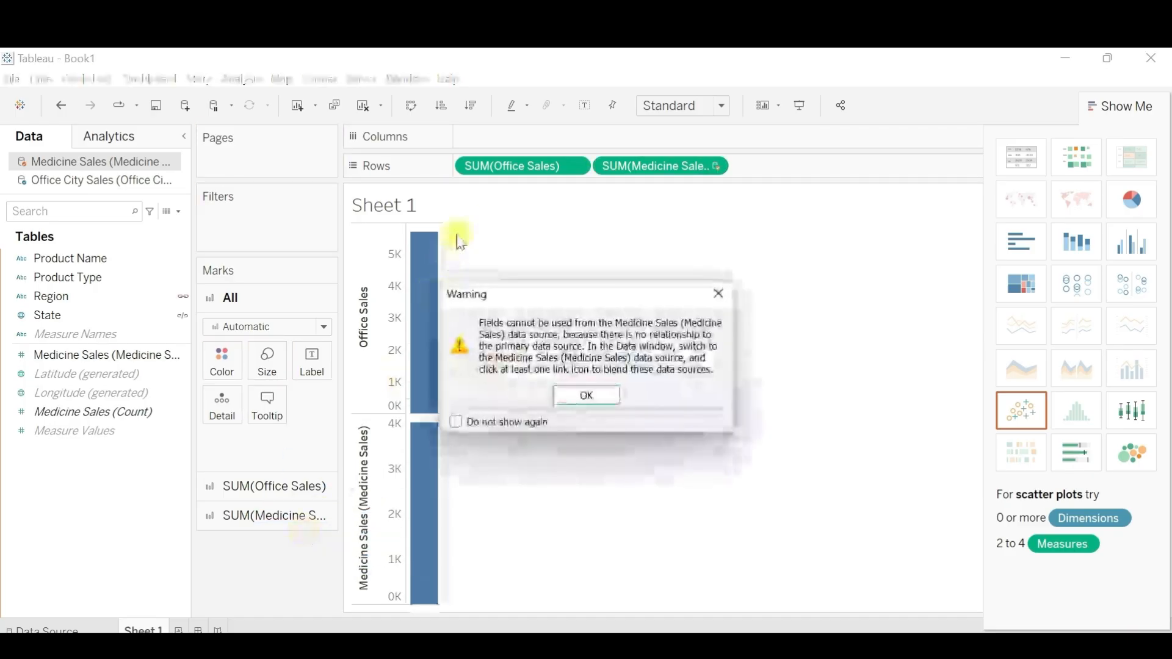
click(587, 395)
drag(525, 166, 263, 580)
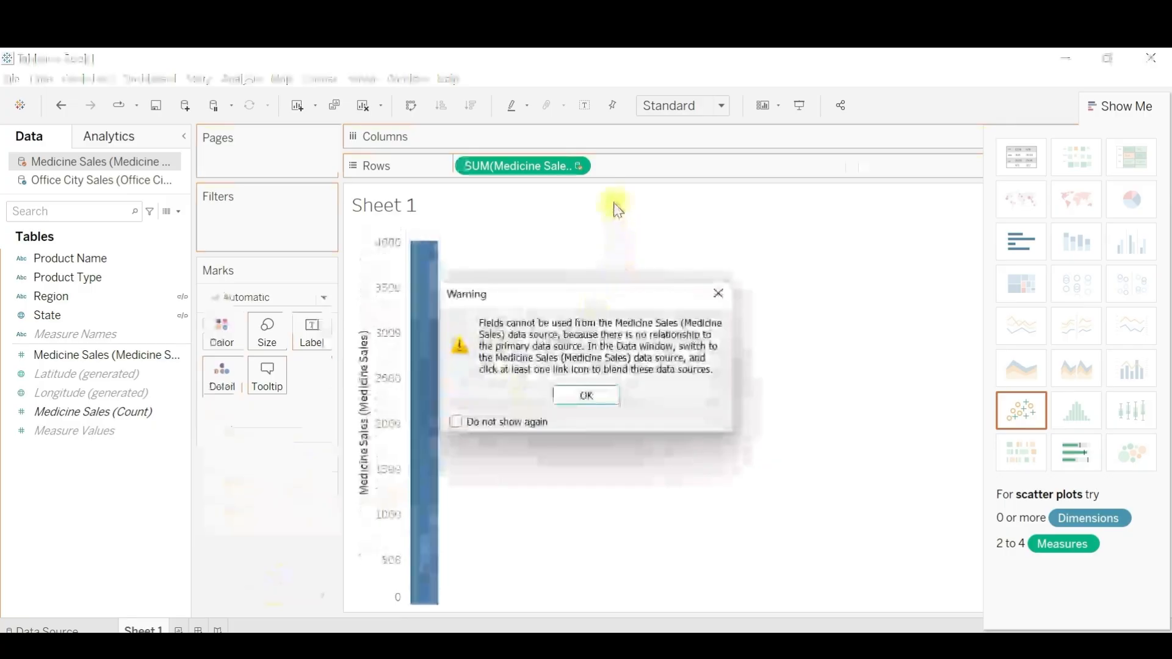
click(586, 396)
drag(550, 171, 323, 517)
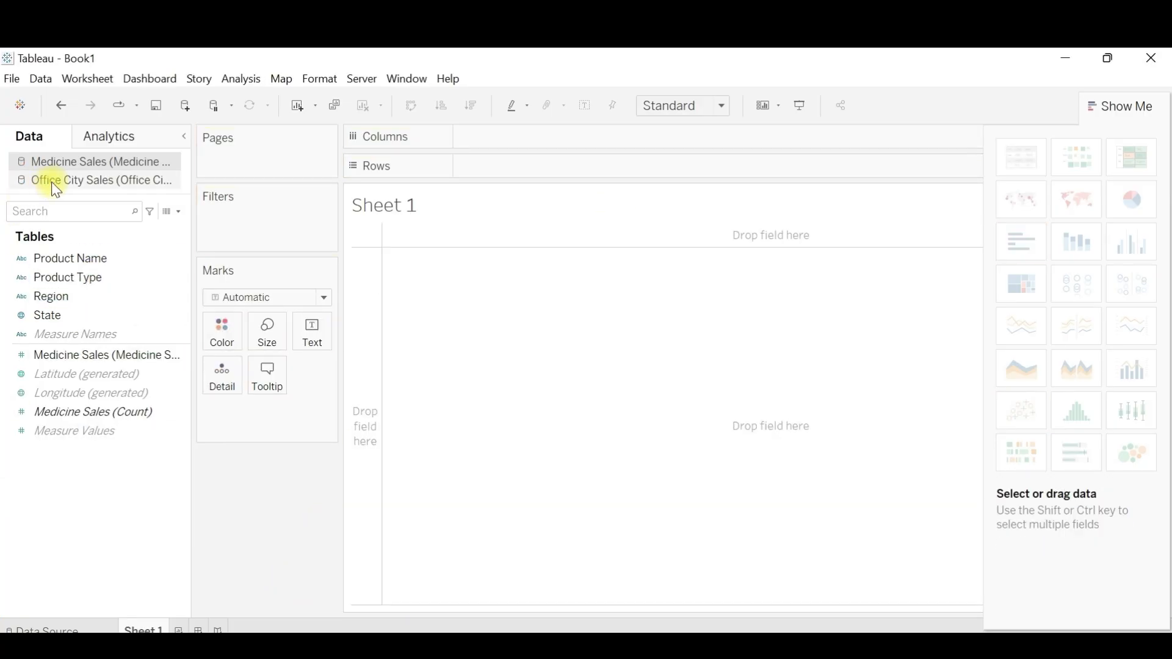
Step: Chart State from the Medicine Sales source on Columns against Office Sales from the Office City Sales source on Rows
drag(22, 316, 484, 134)
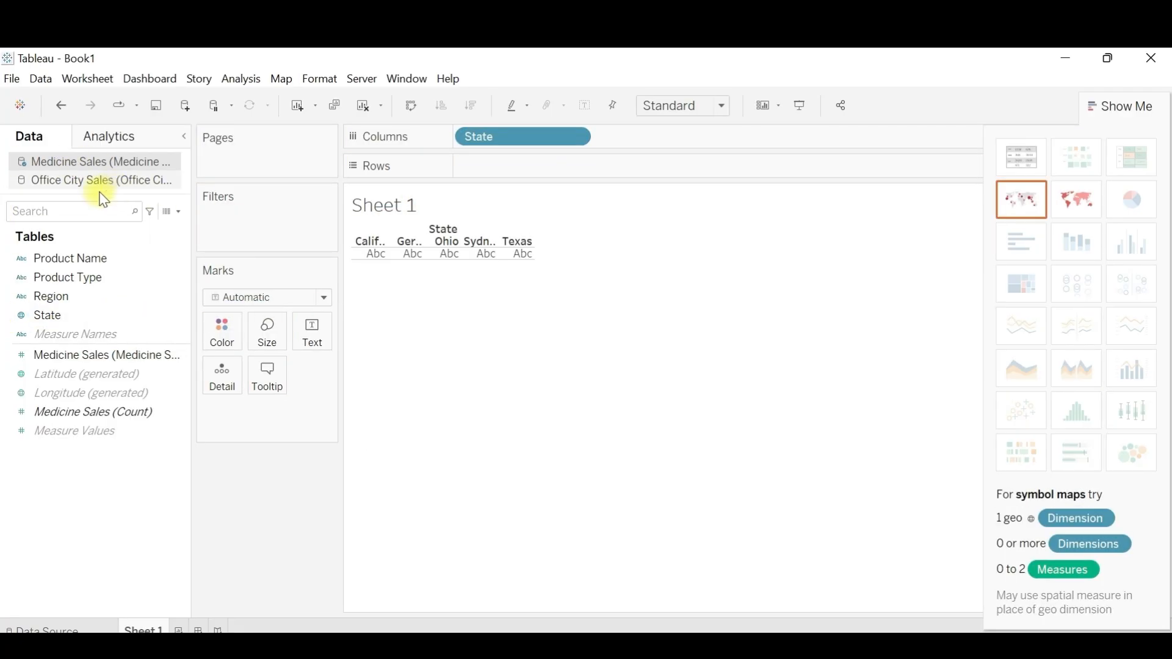
click(53, 178)
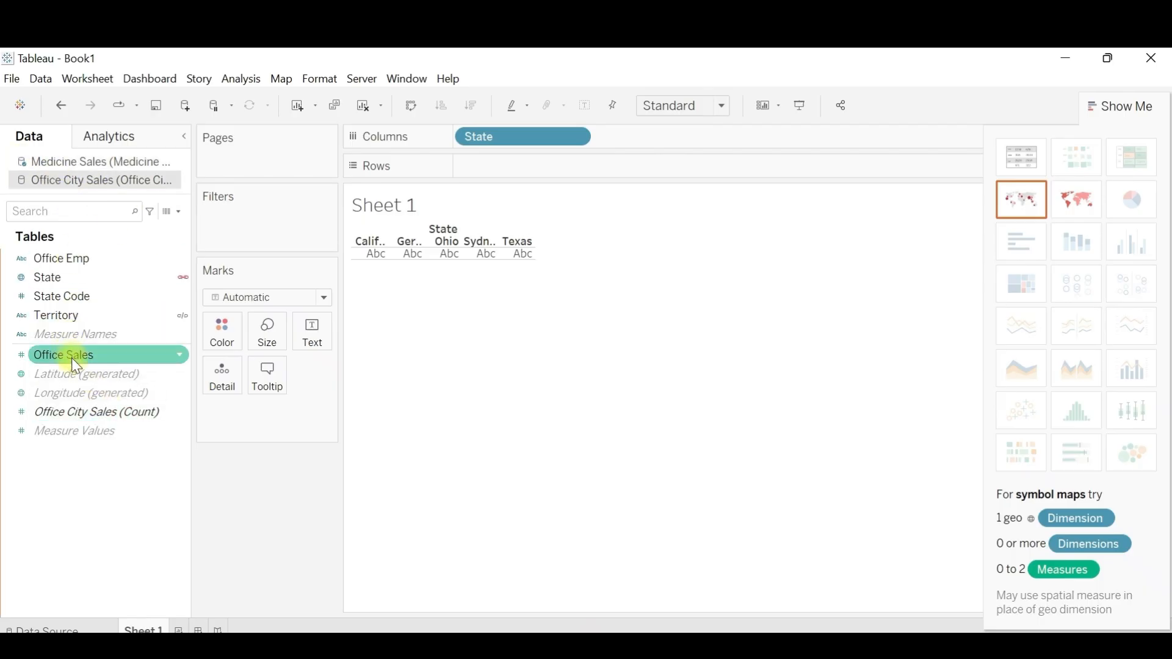
mouse_move(105, 366)
mouse_down()
mouse_move(633, 162)
mouse_move(586, 177)
mouse_up()
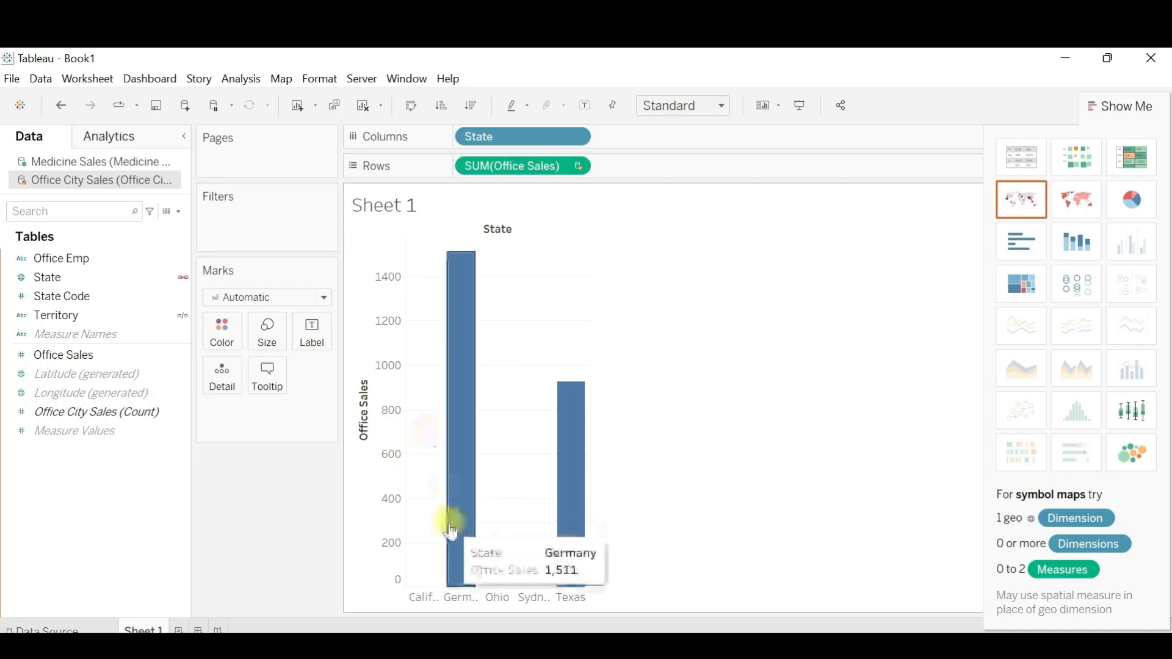
Step: Add the Medicine Sales measure from the Medicine Sales source to Rows after Office Sales and inspect the bars by State
click(51, 163)
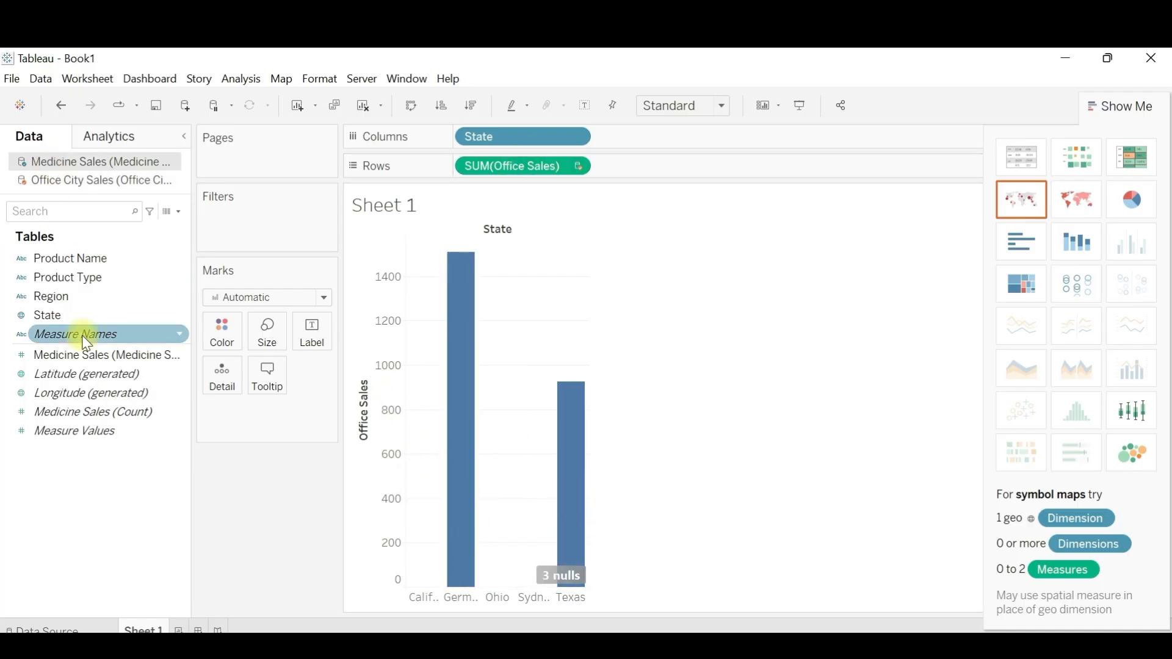
drag(95, 370, 675, 183)
mouse_move(423, 518)
mouse_move(515, 545)
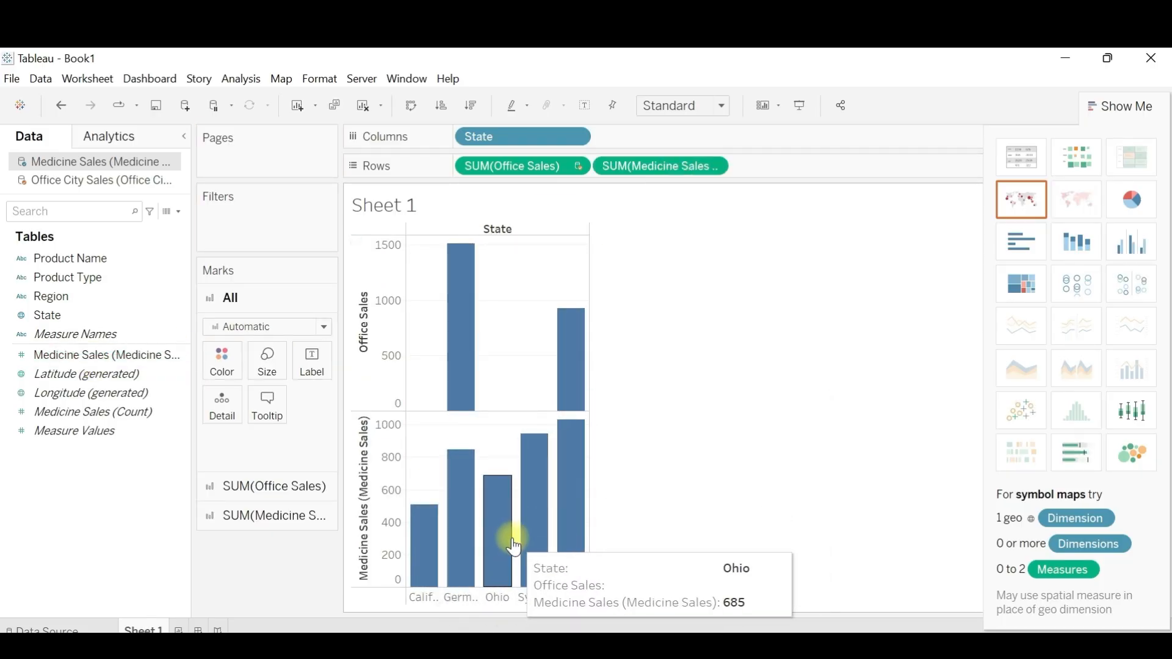